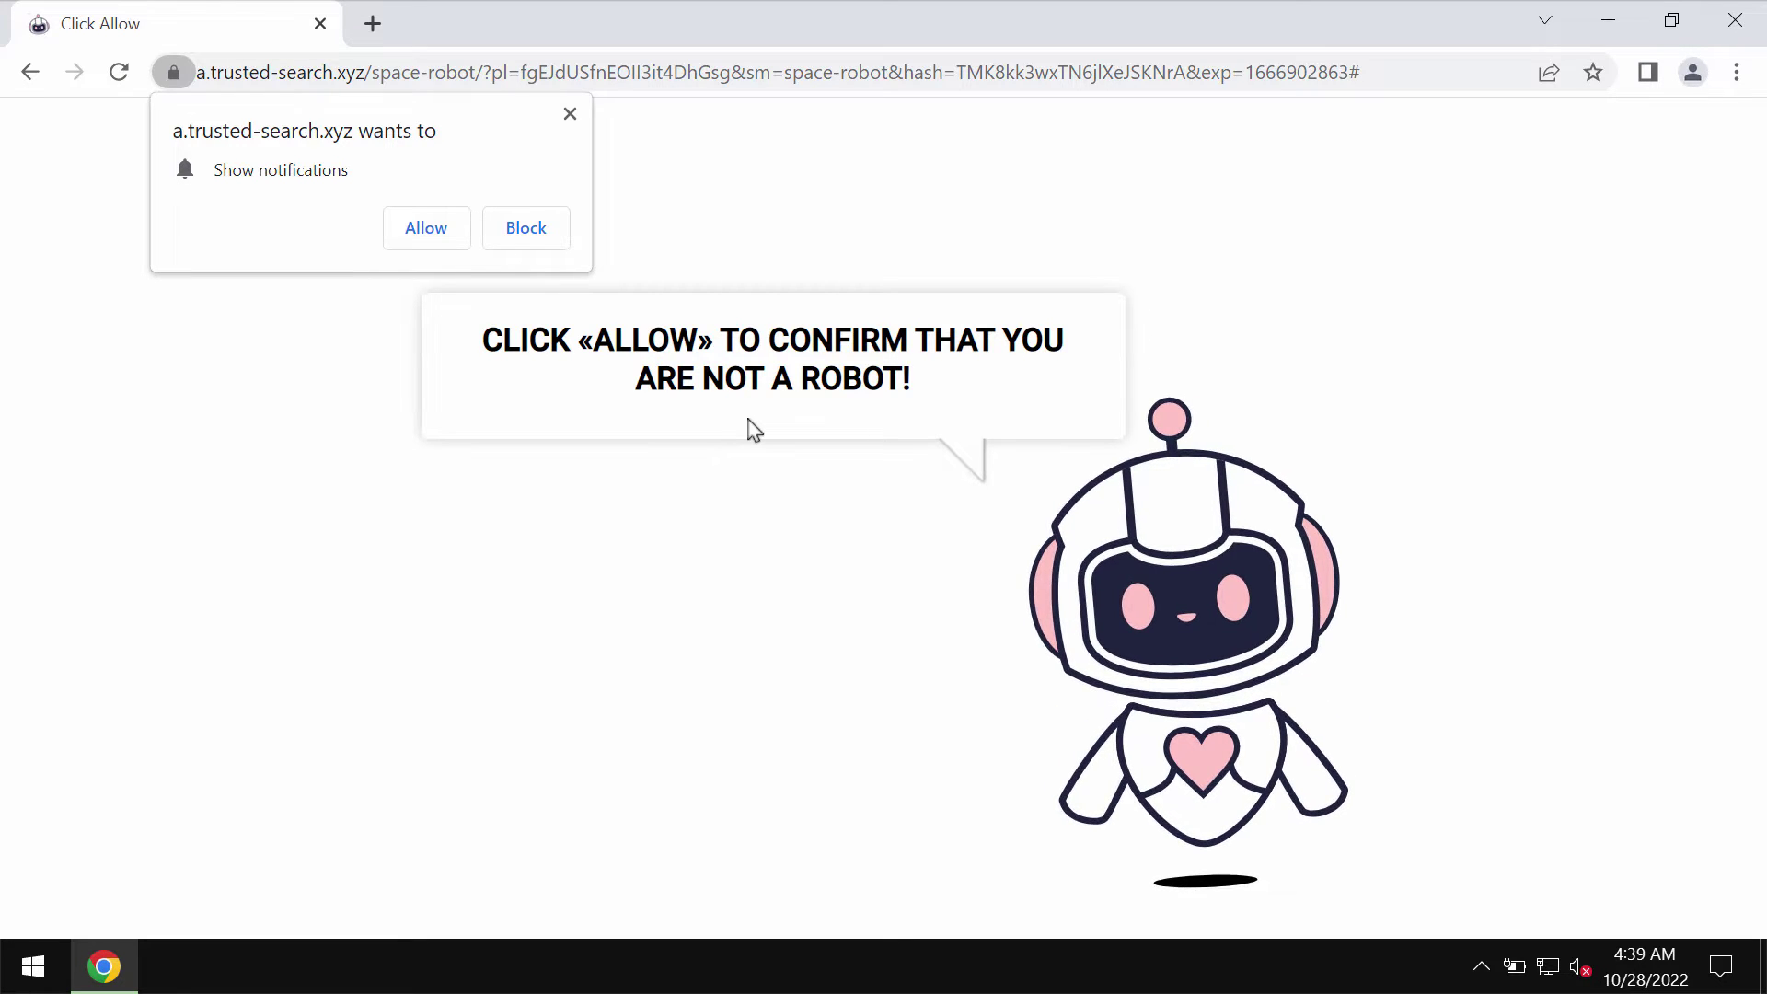
- Allow notifications from a.trusted-search.xyz and b.trusted-search.xyz, and close the extra blank tab
click(410, 230)
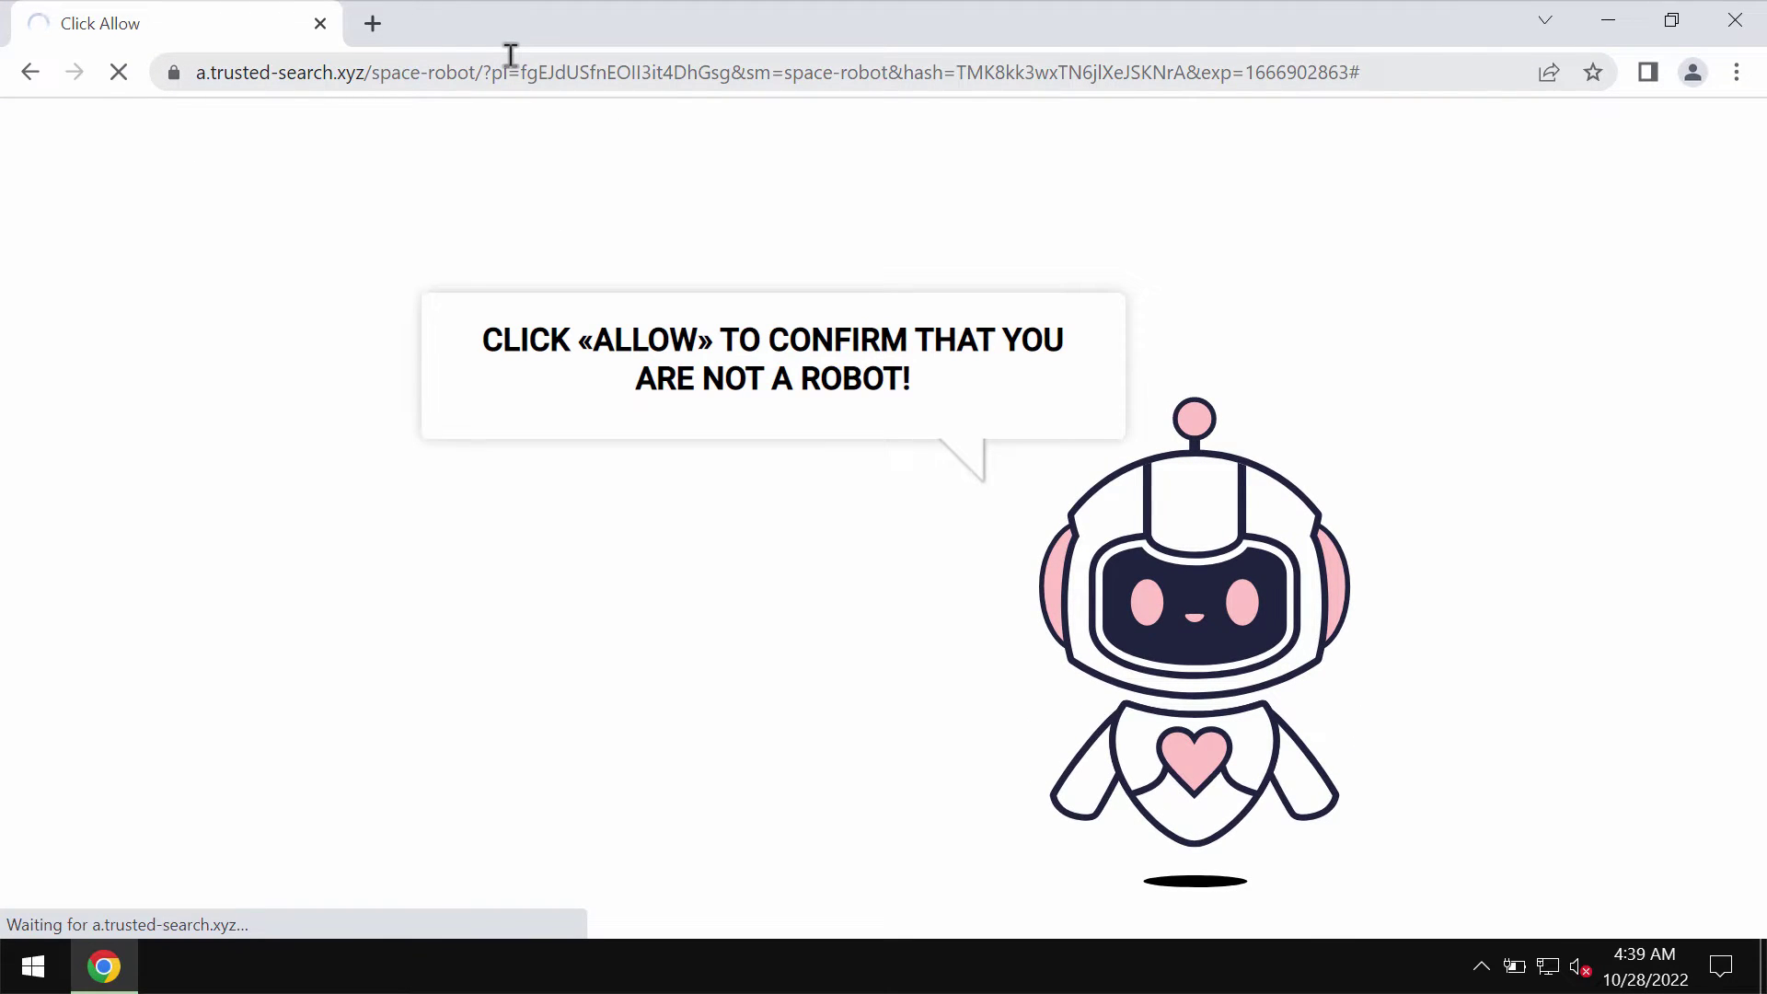
click(372, 23)
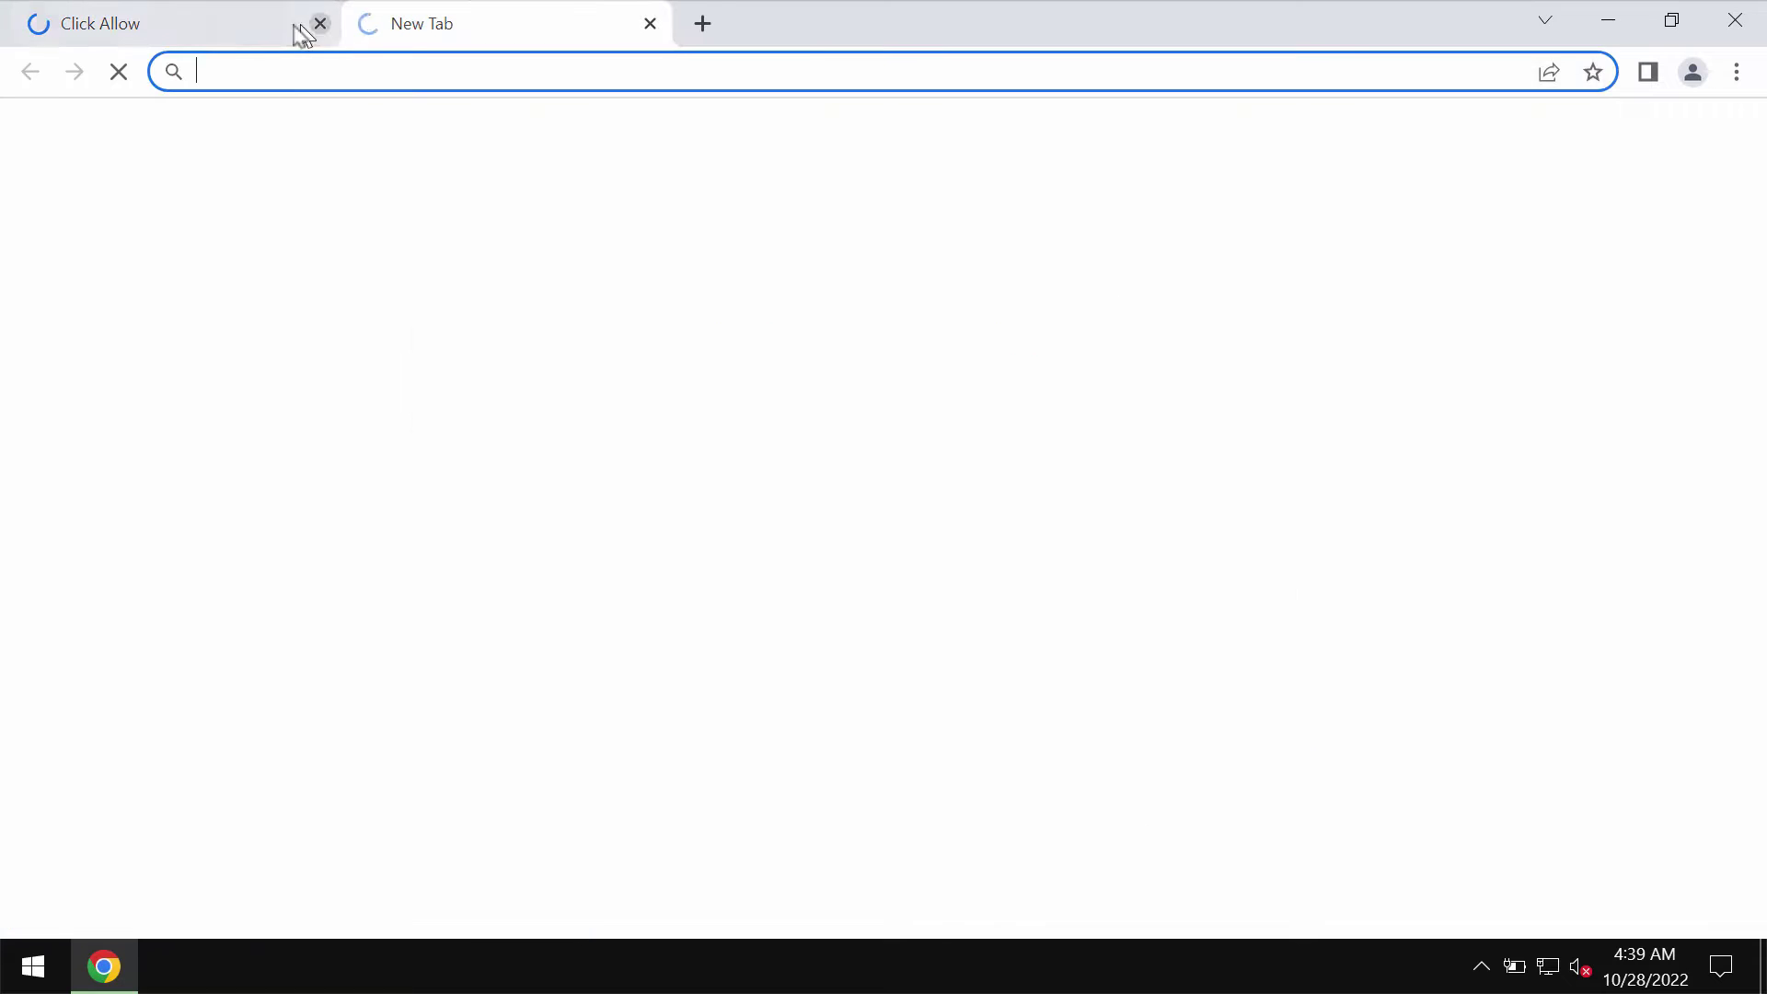
click(301, 35)
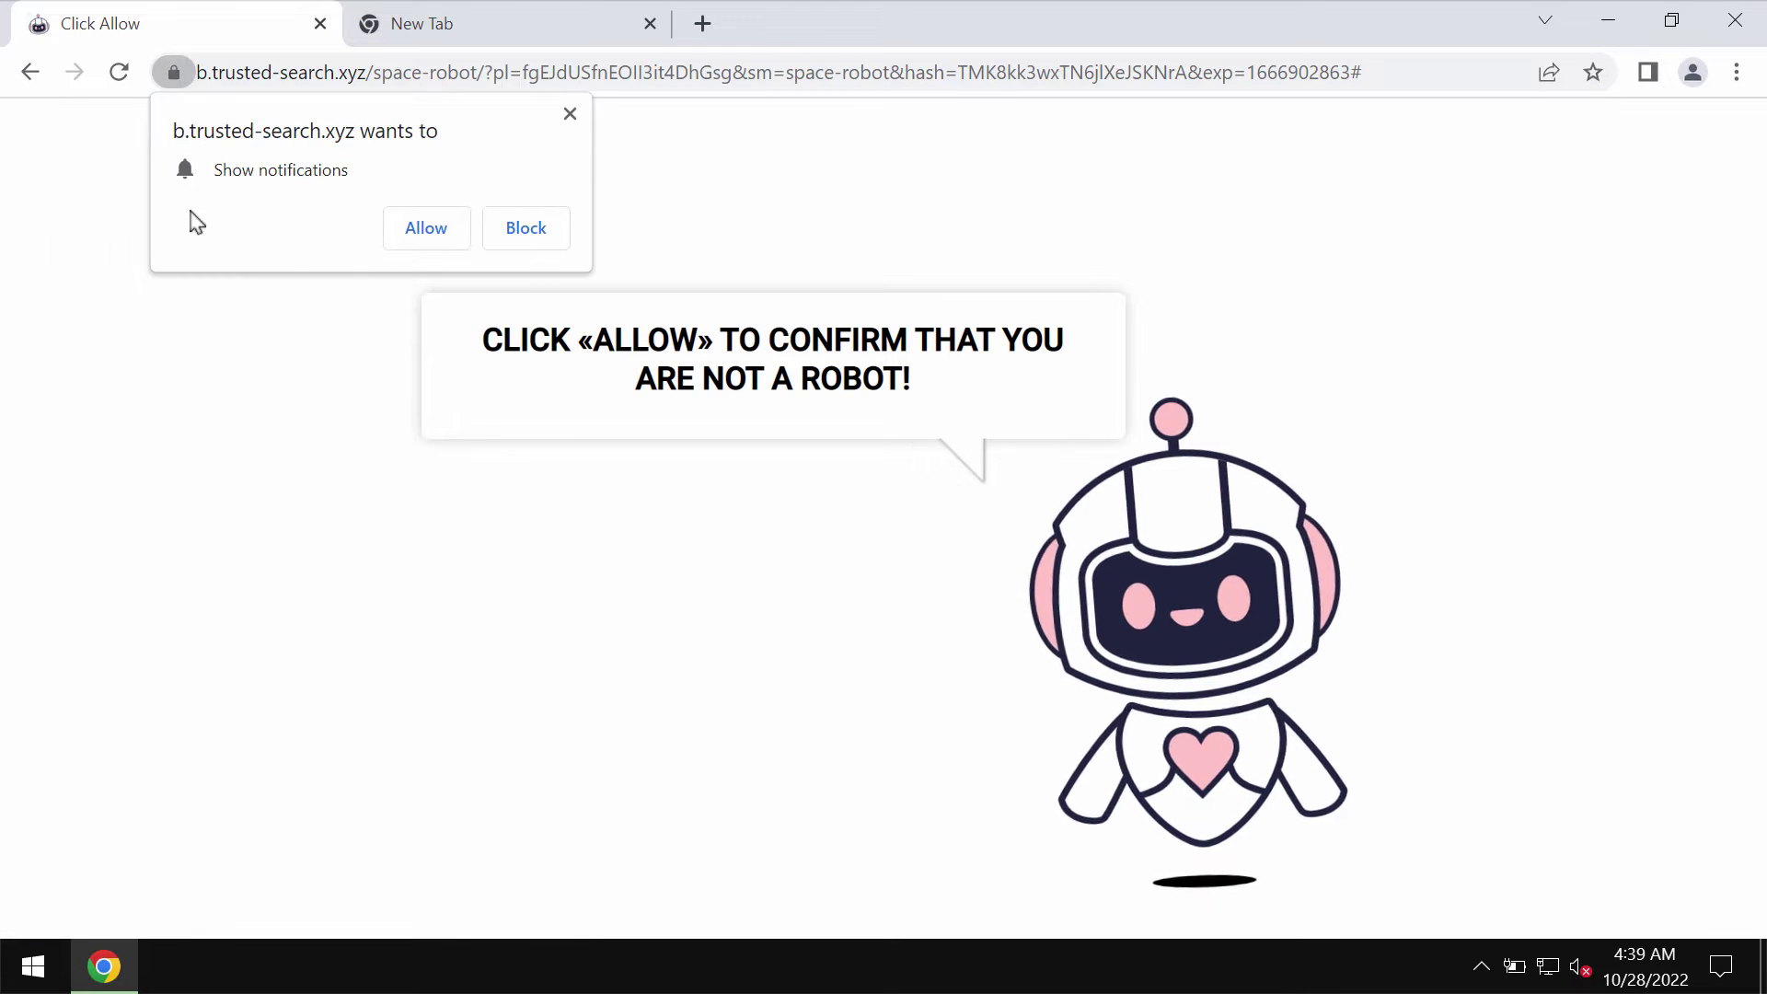
click(423, 227)
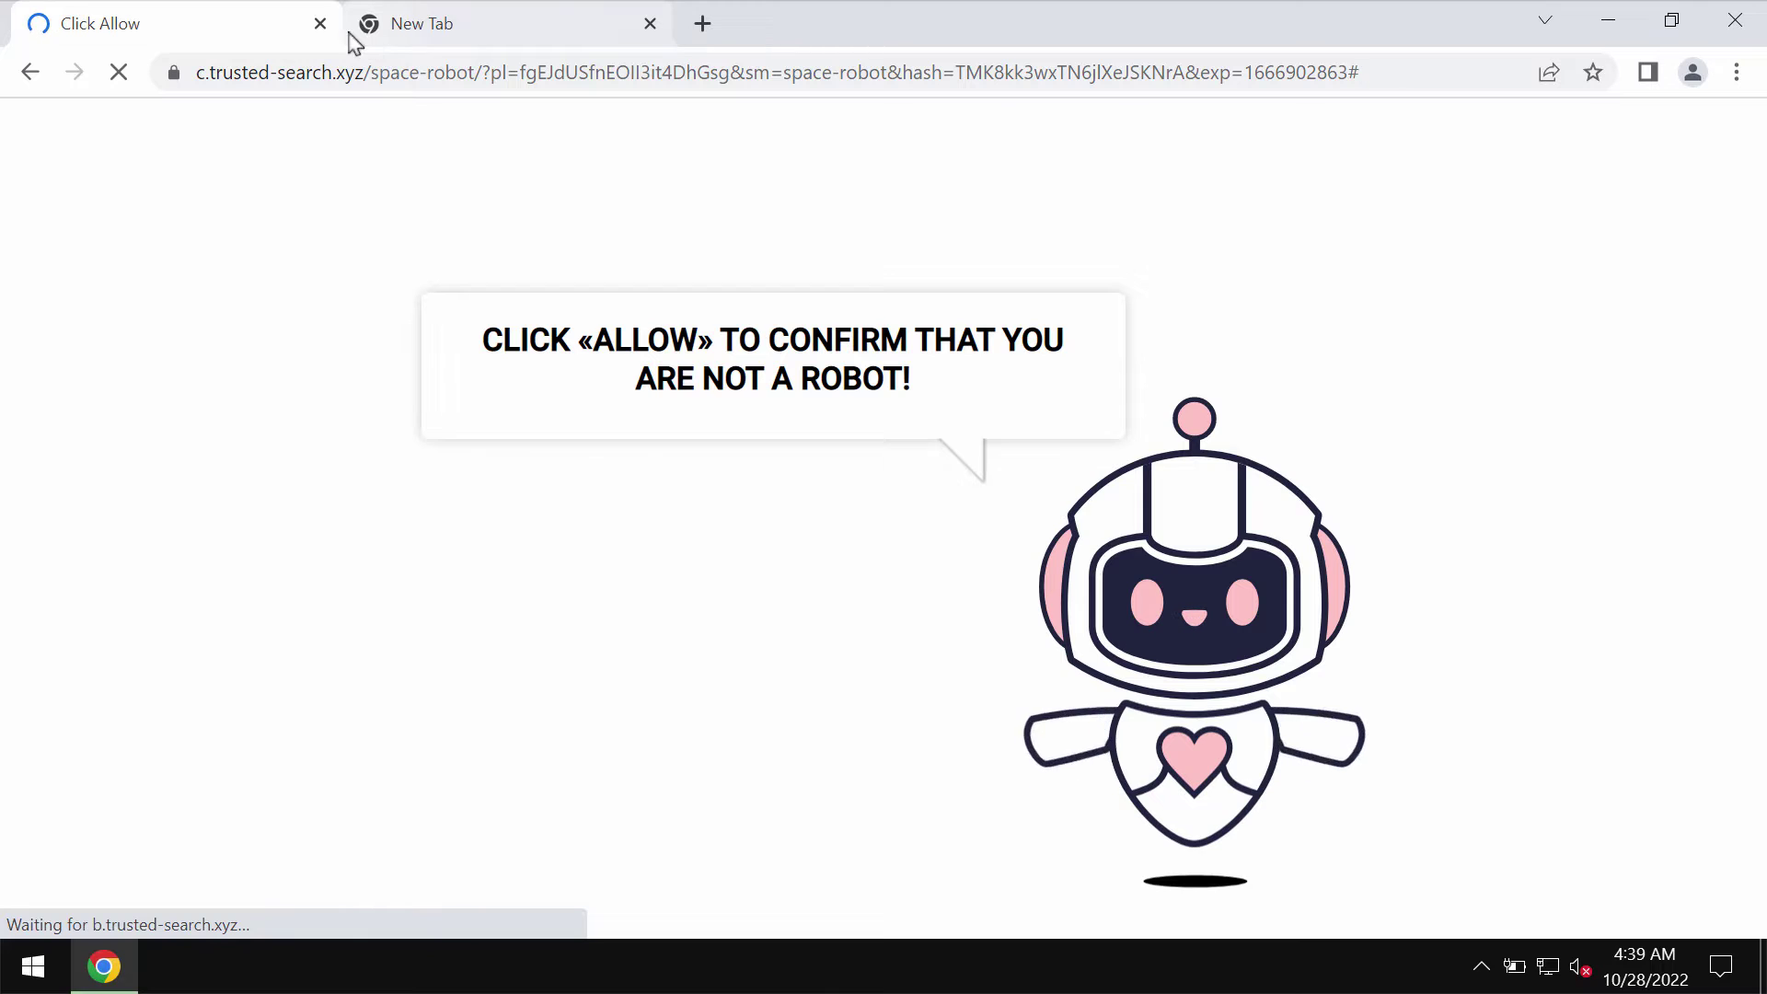
click(431, 26)
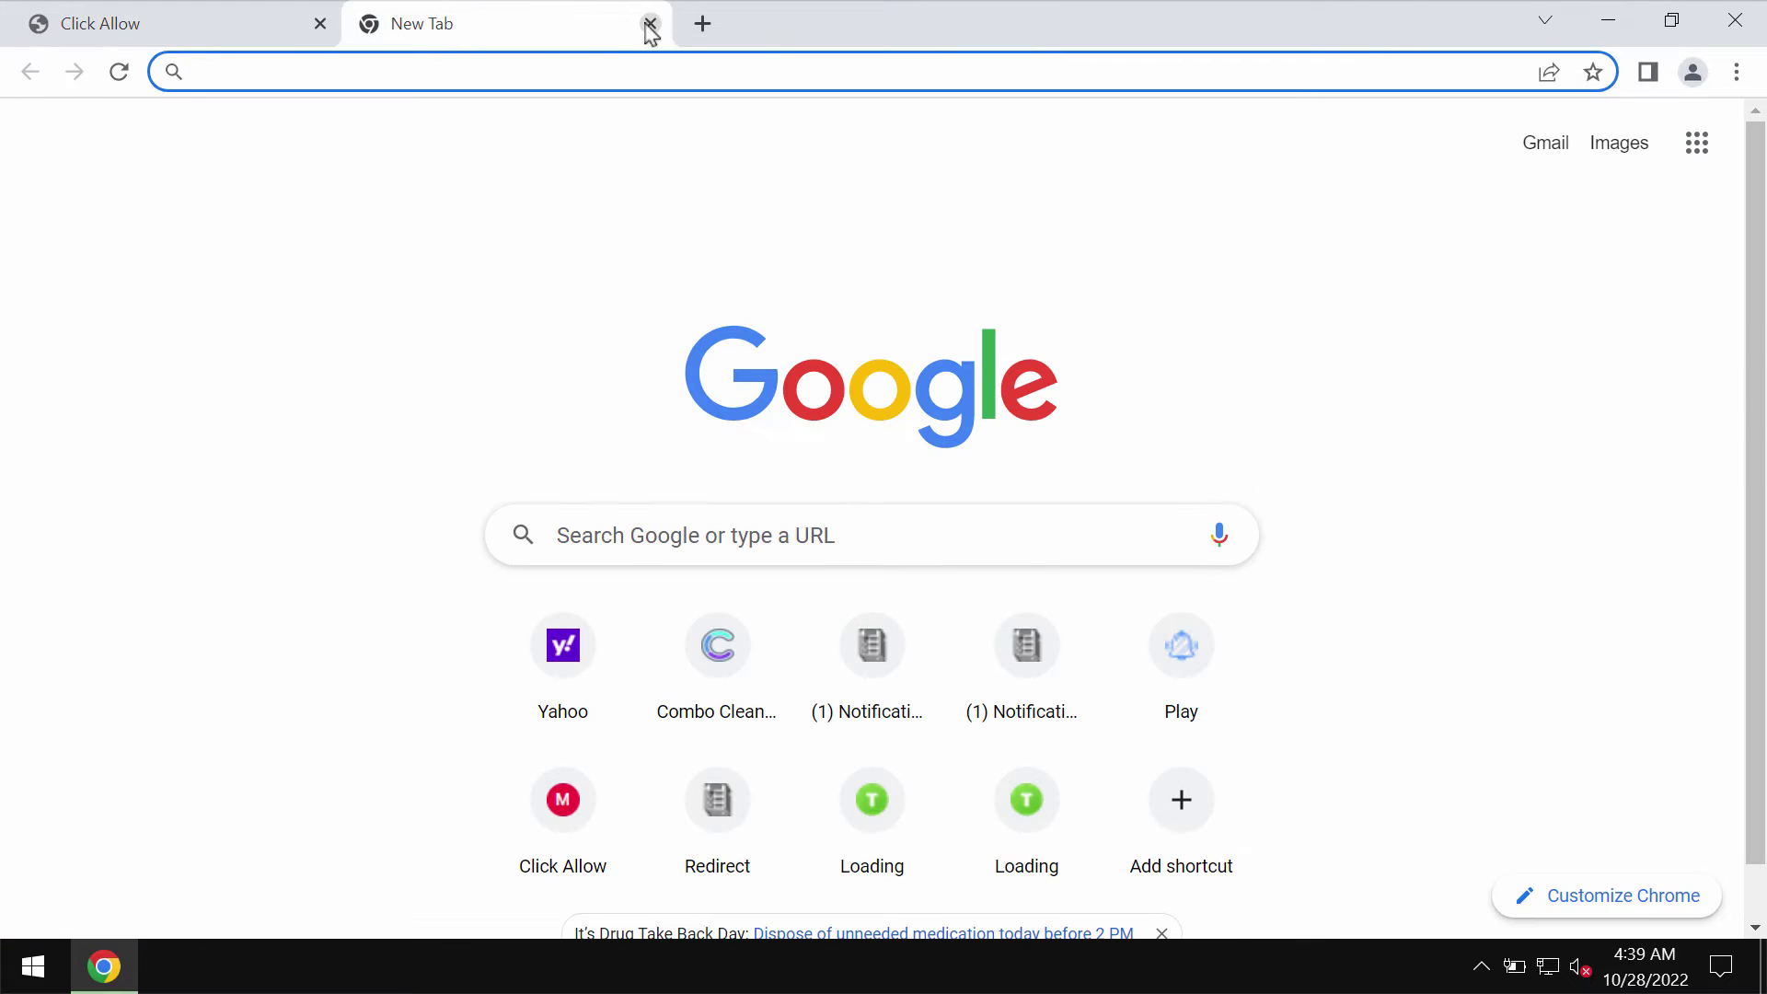
click(649, 24)
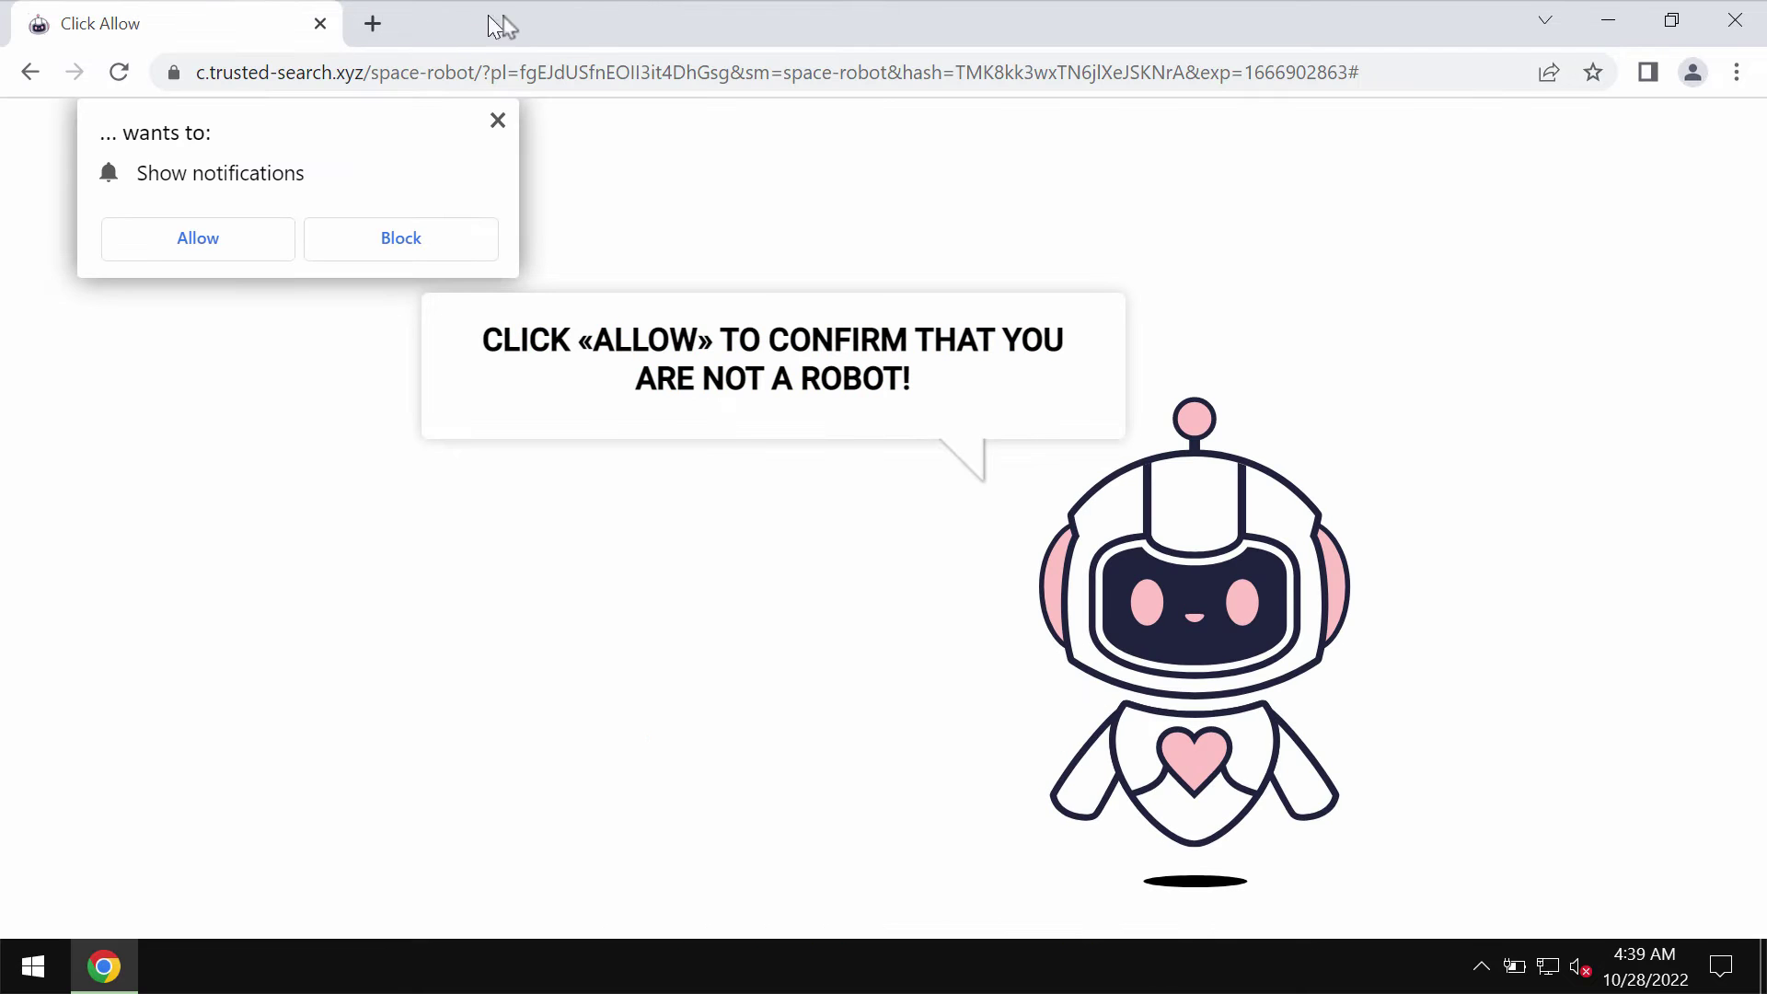
- Open the browser's notification site settings in a new tab
click(372, 25)
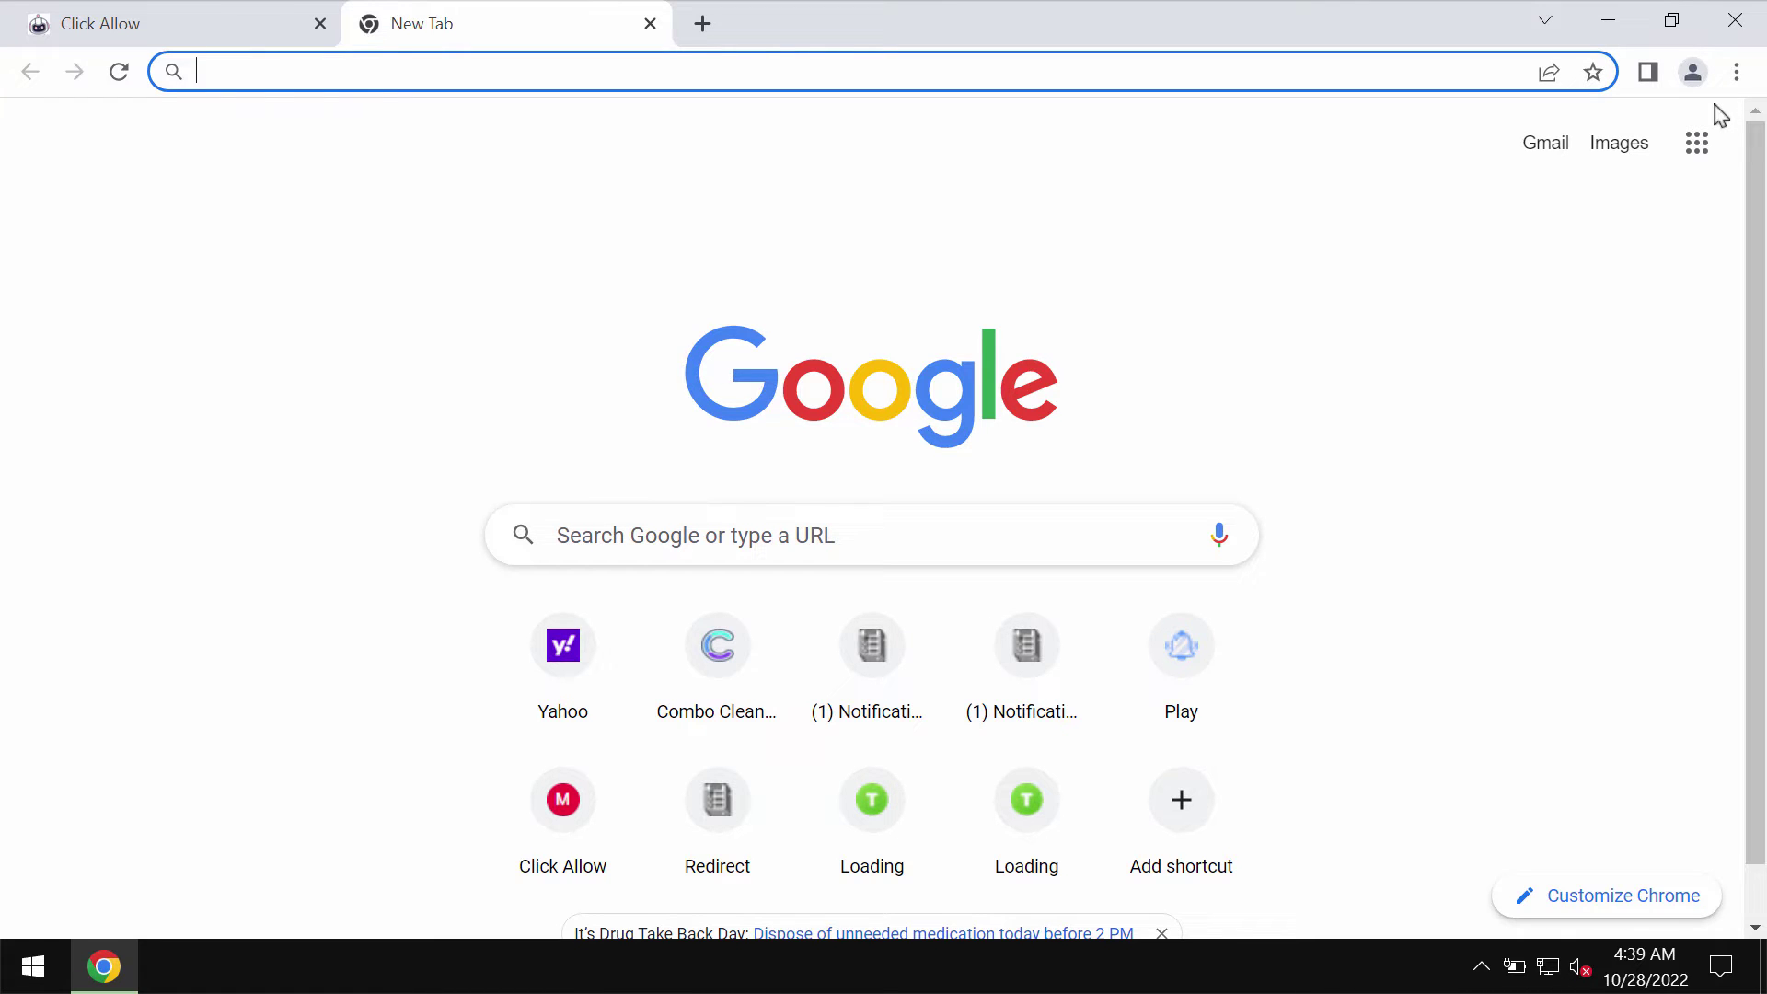
click(1736, 72)
click(1576, 543)
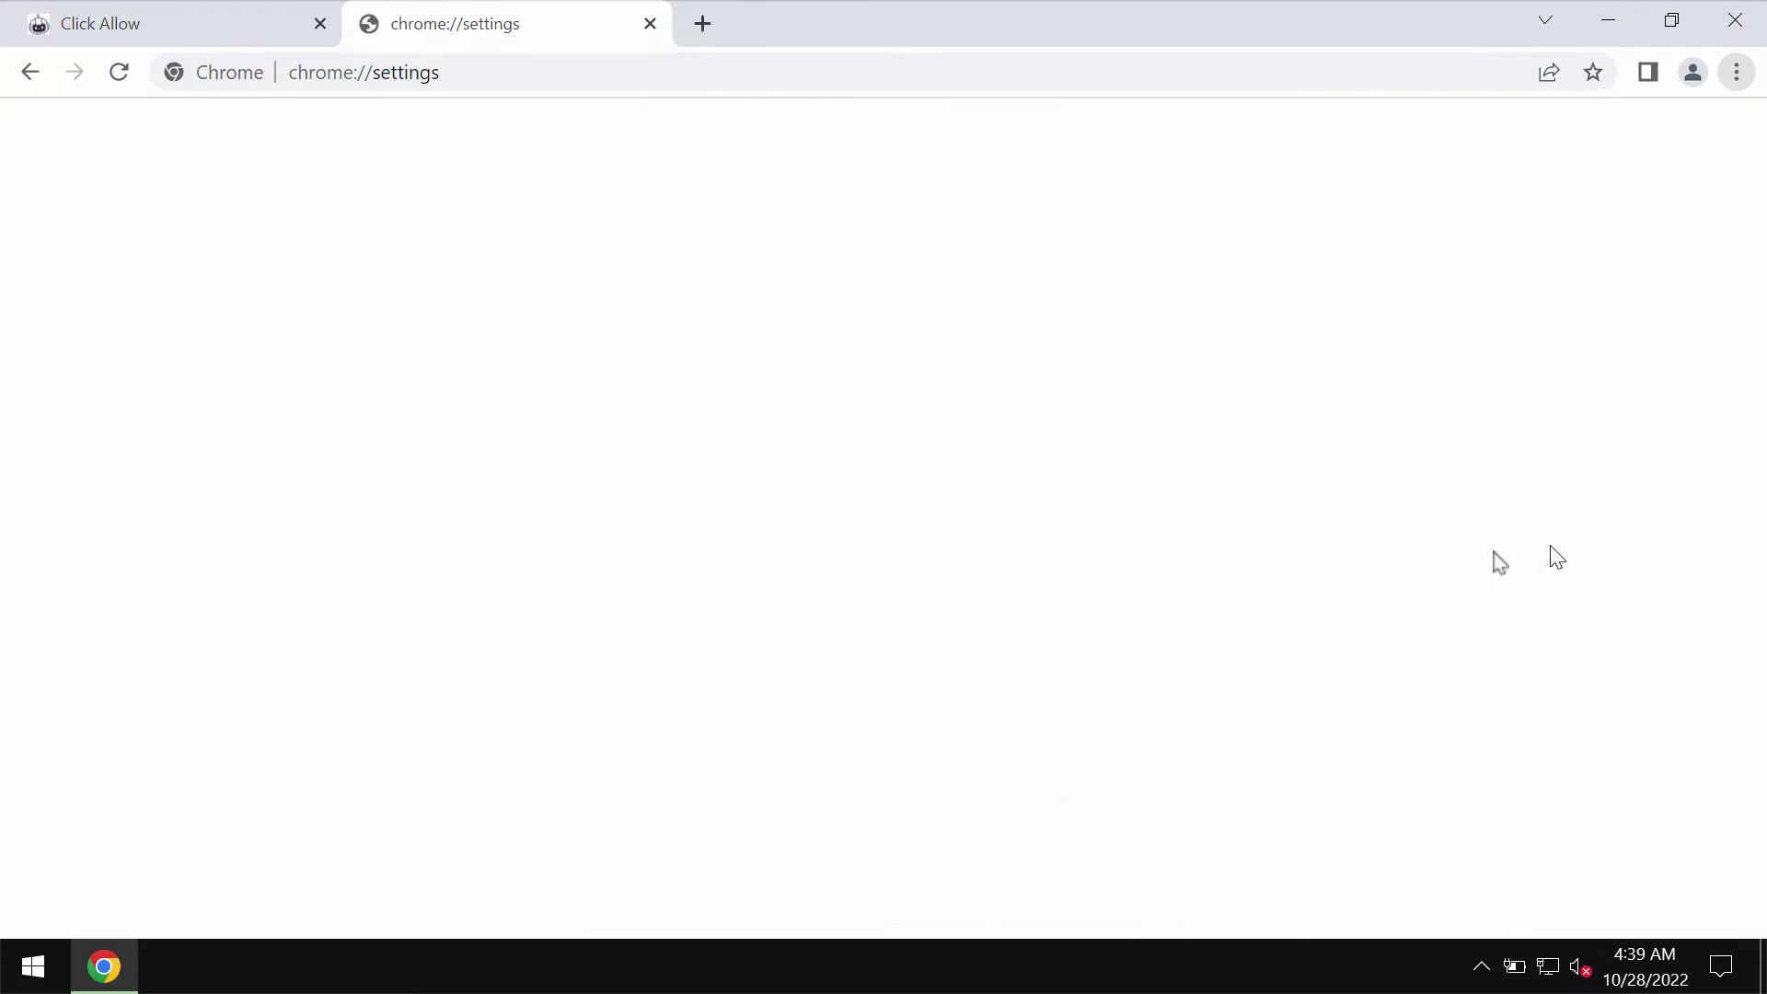
click(120, 328)
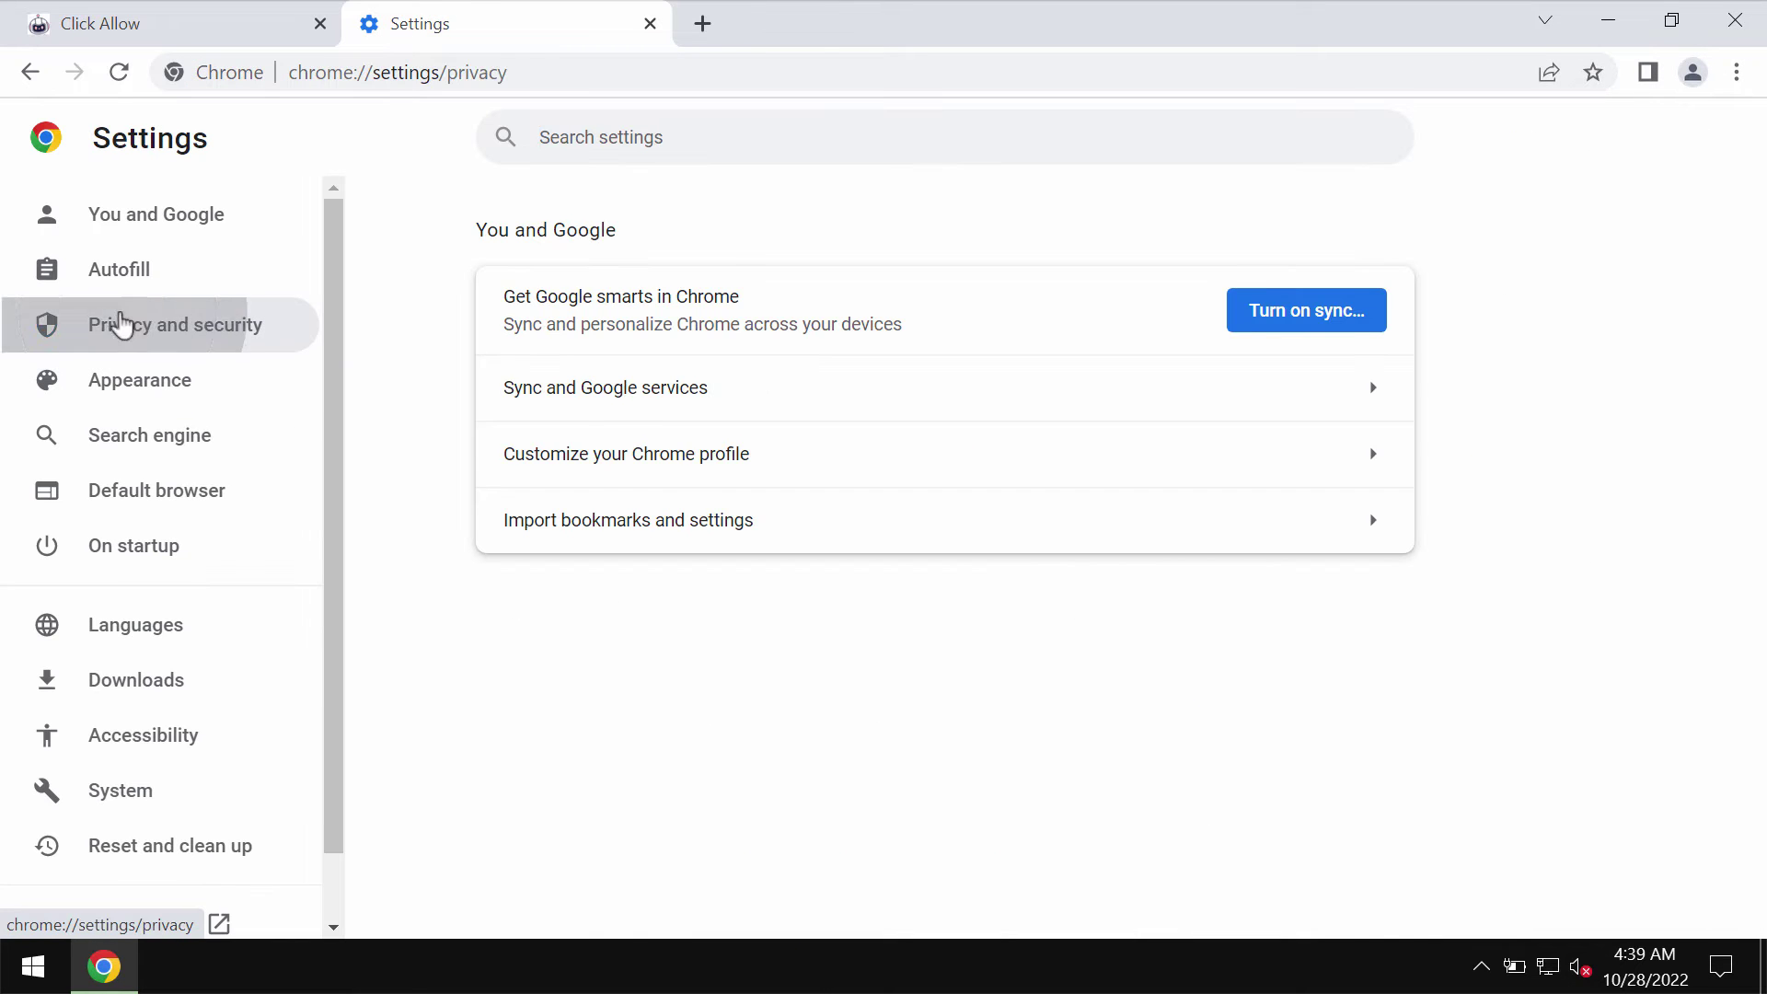
click(685, 865)
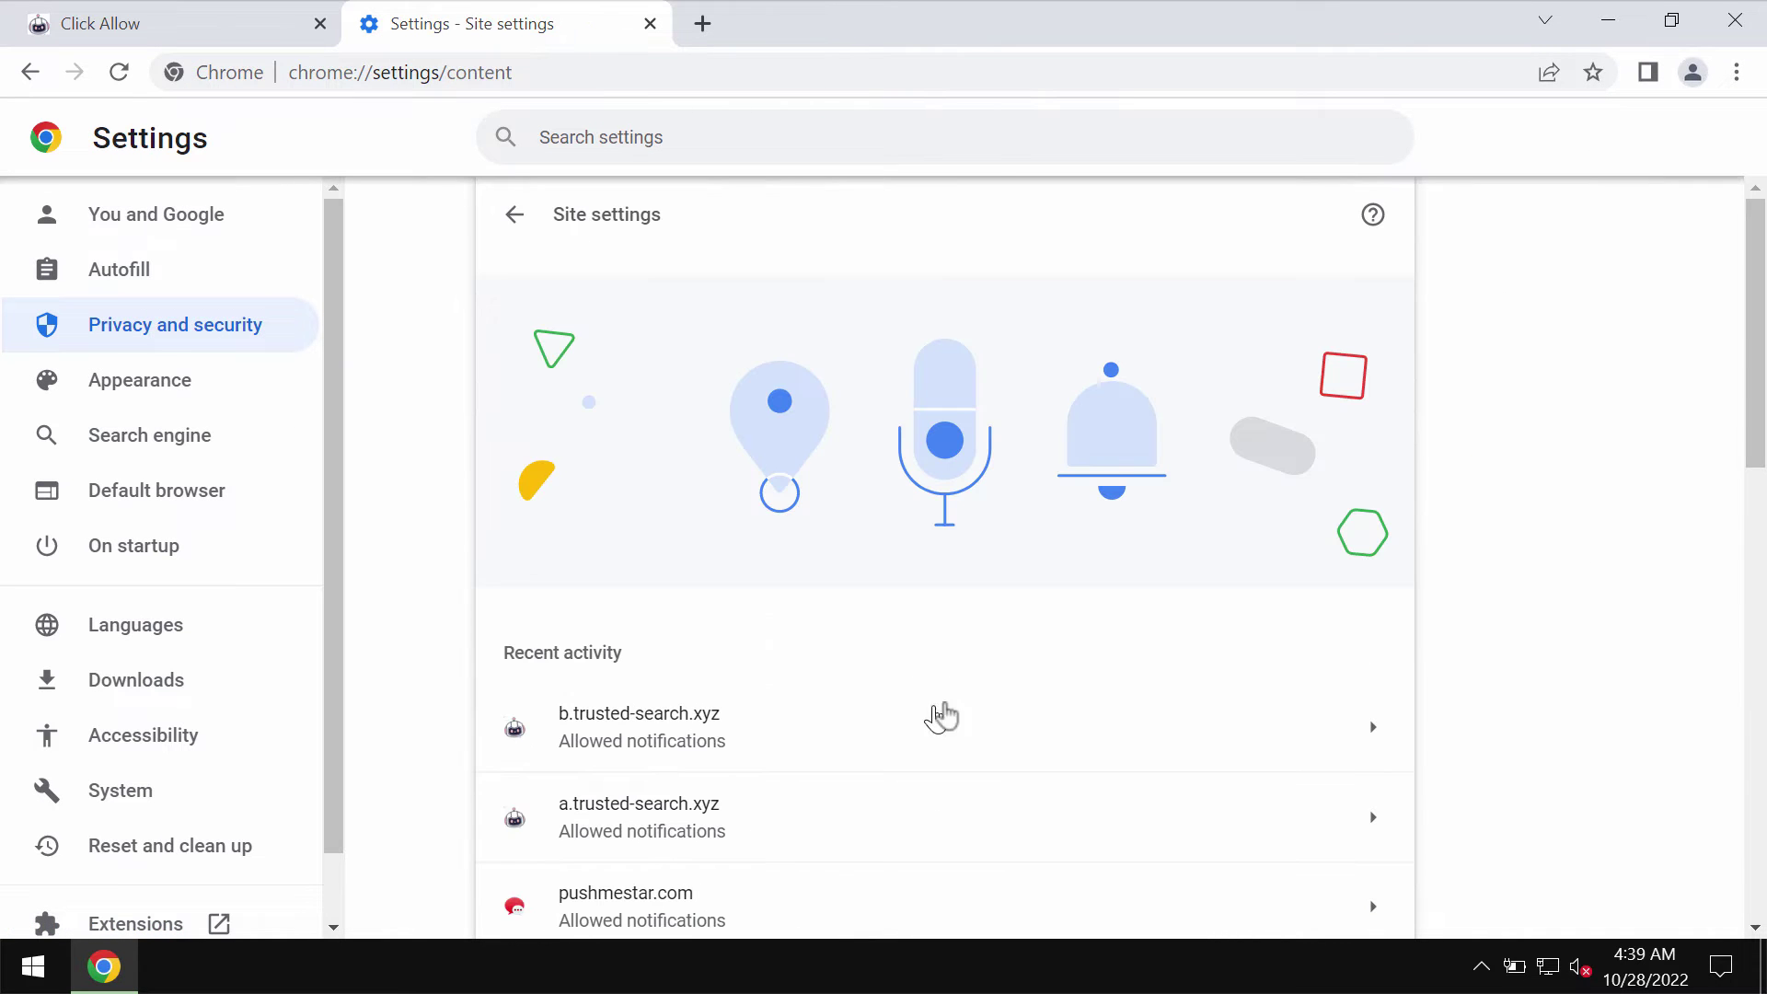
scroll(1571, 453, down, 2)
drag(1748, 386, 1740, 678)
click(735, 888)
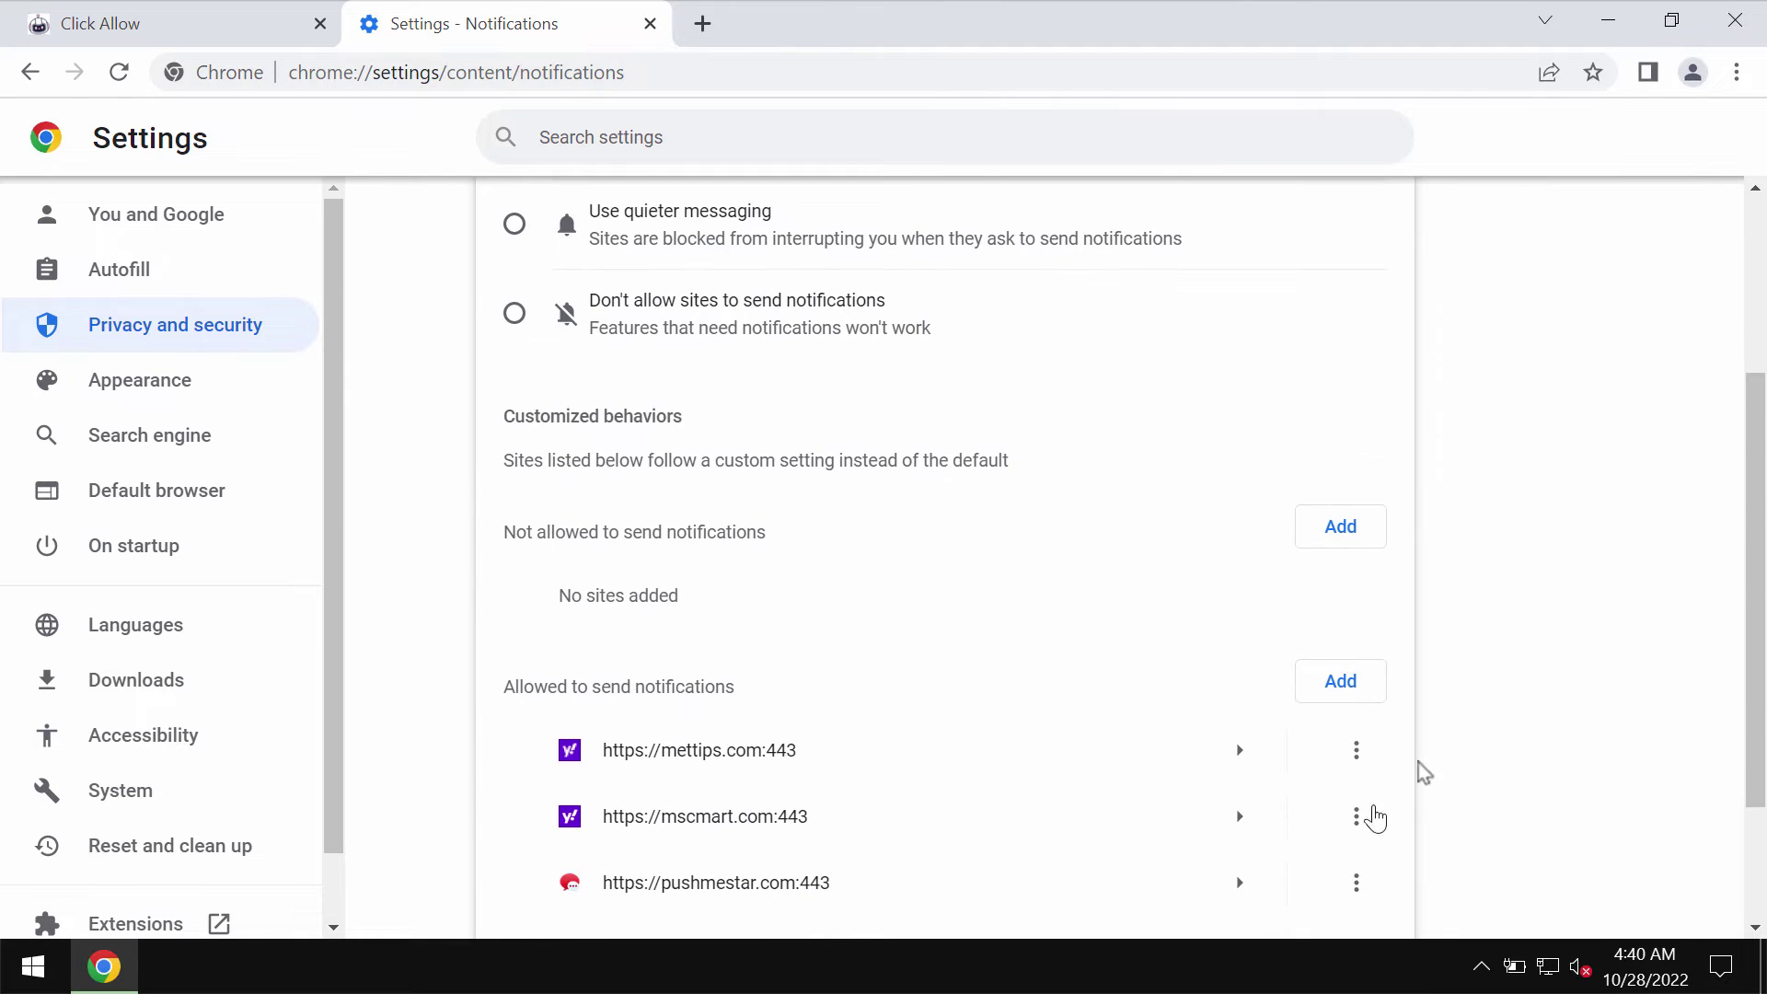
- Remove mettips.com, mscmart.com, pushmestar.com, a.trusted-search.xyz and b.trusted-search.xyz from the sites allowed to send notifications
scroll(1228, 677, down, 2)
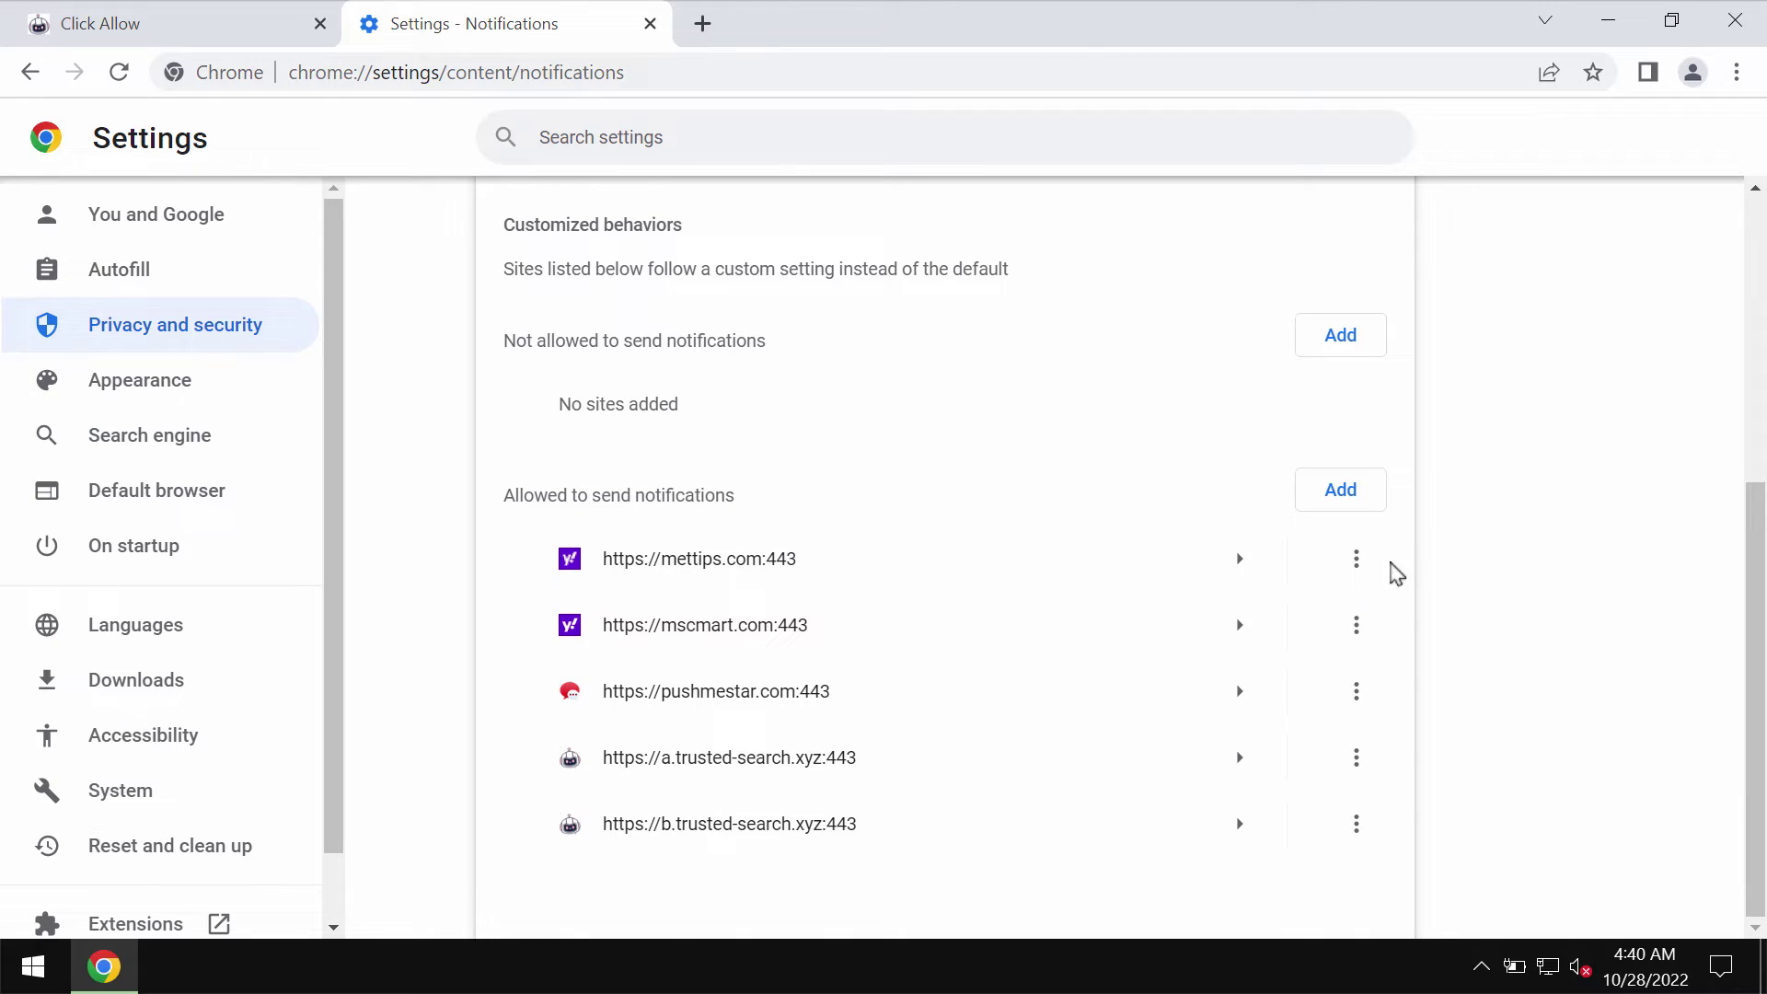
click(1356, 559)
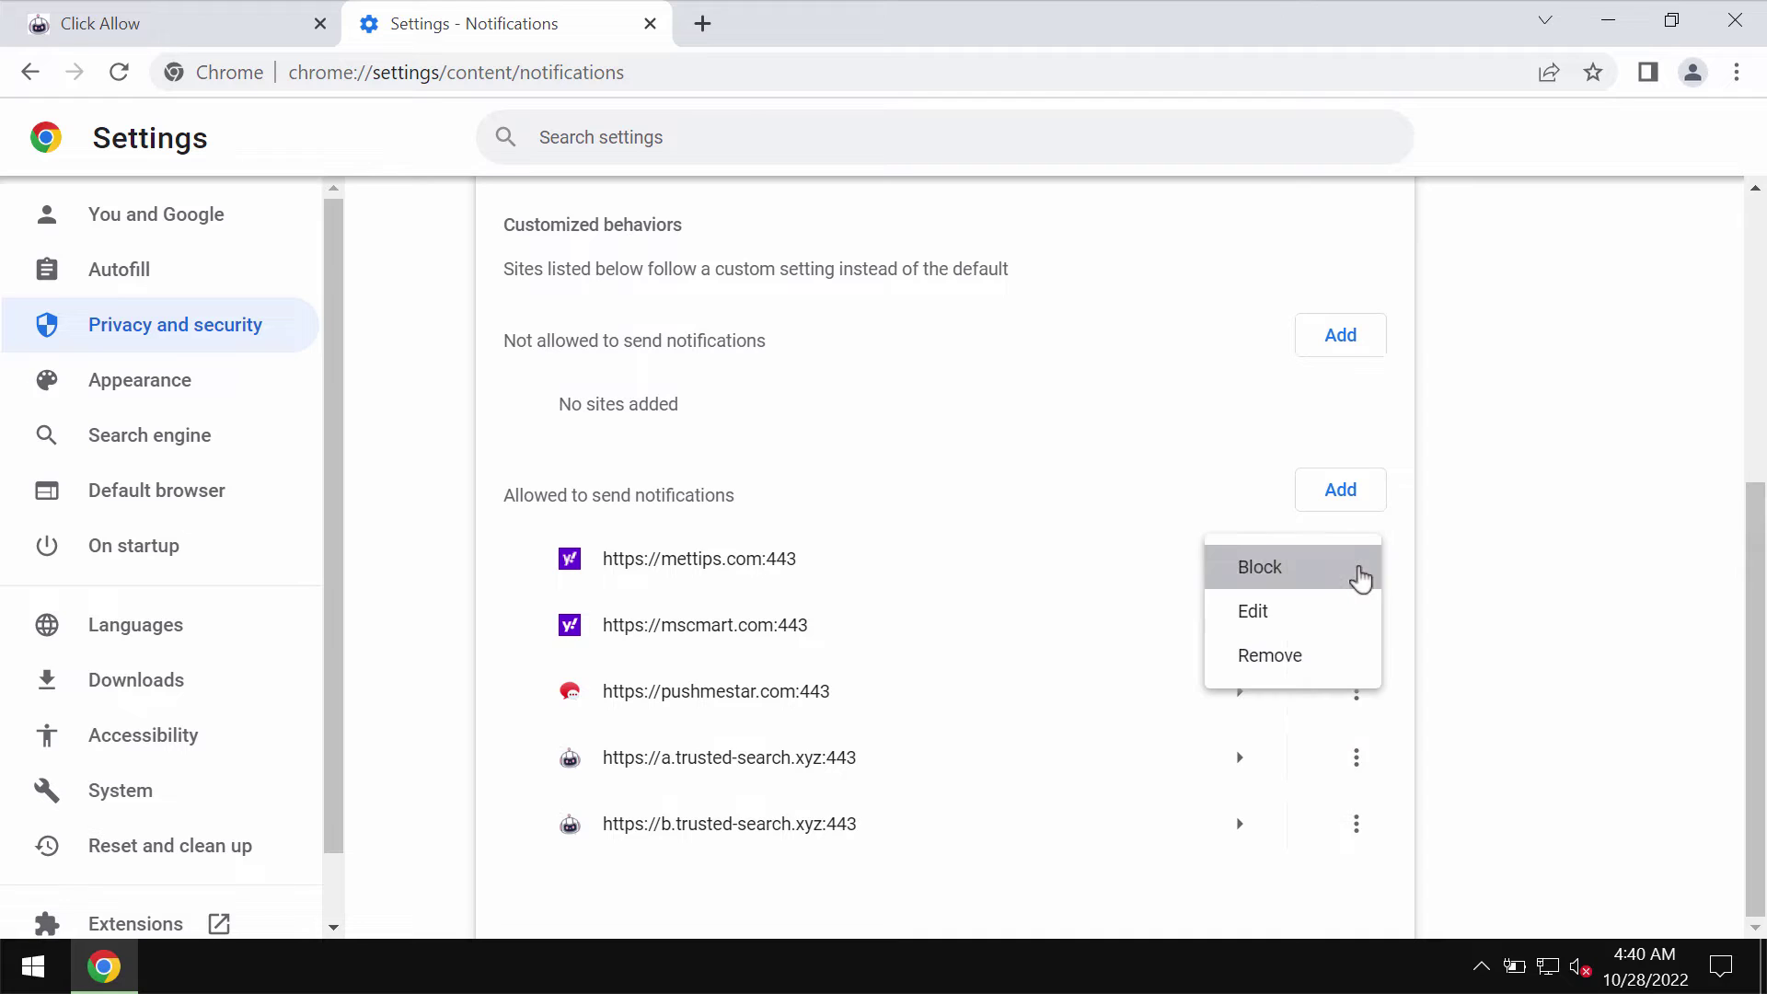
click(1305, 683)
click(1356, 625)
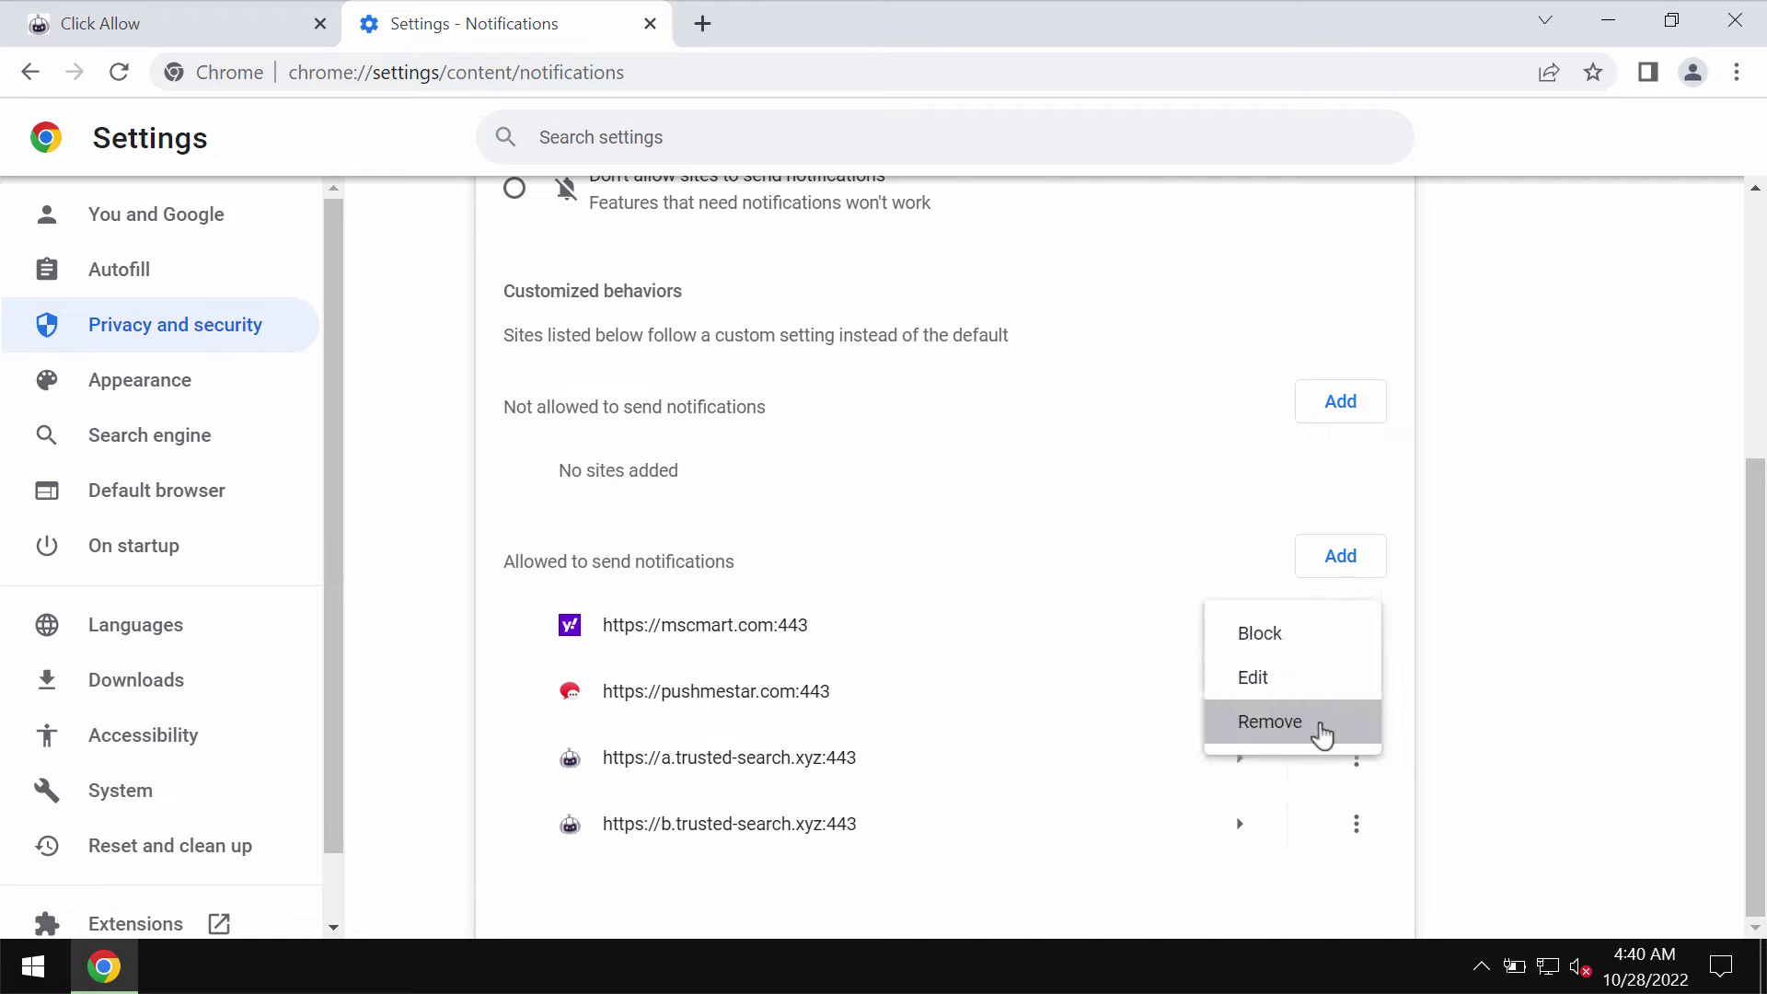
click(1323, 723)
click(1358, 692)
click(1323, 788)
click(1356, 757)
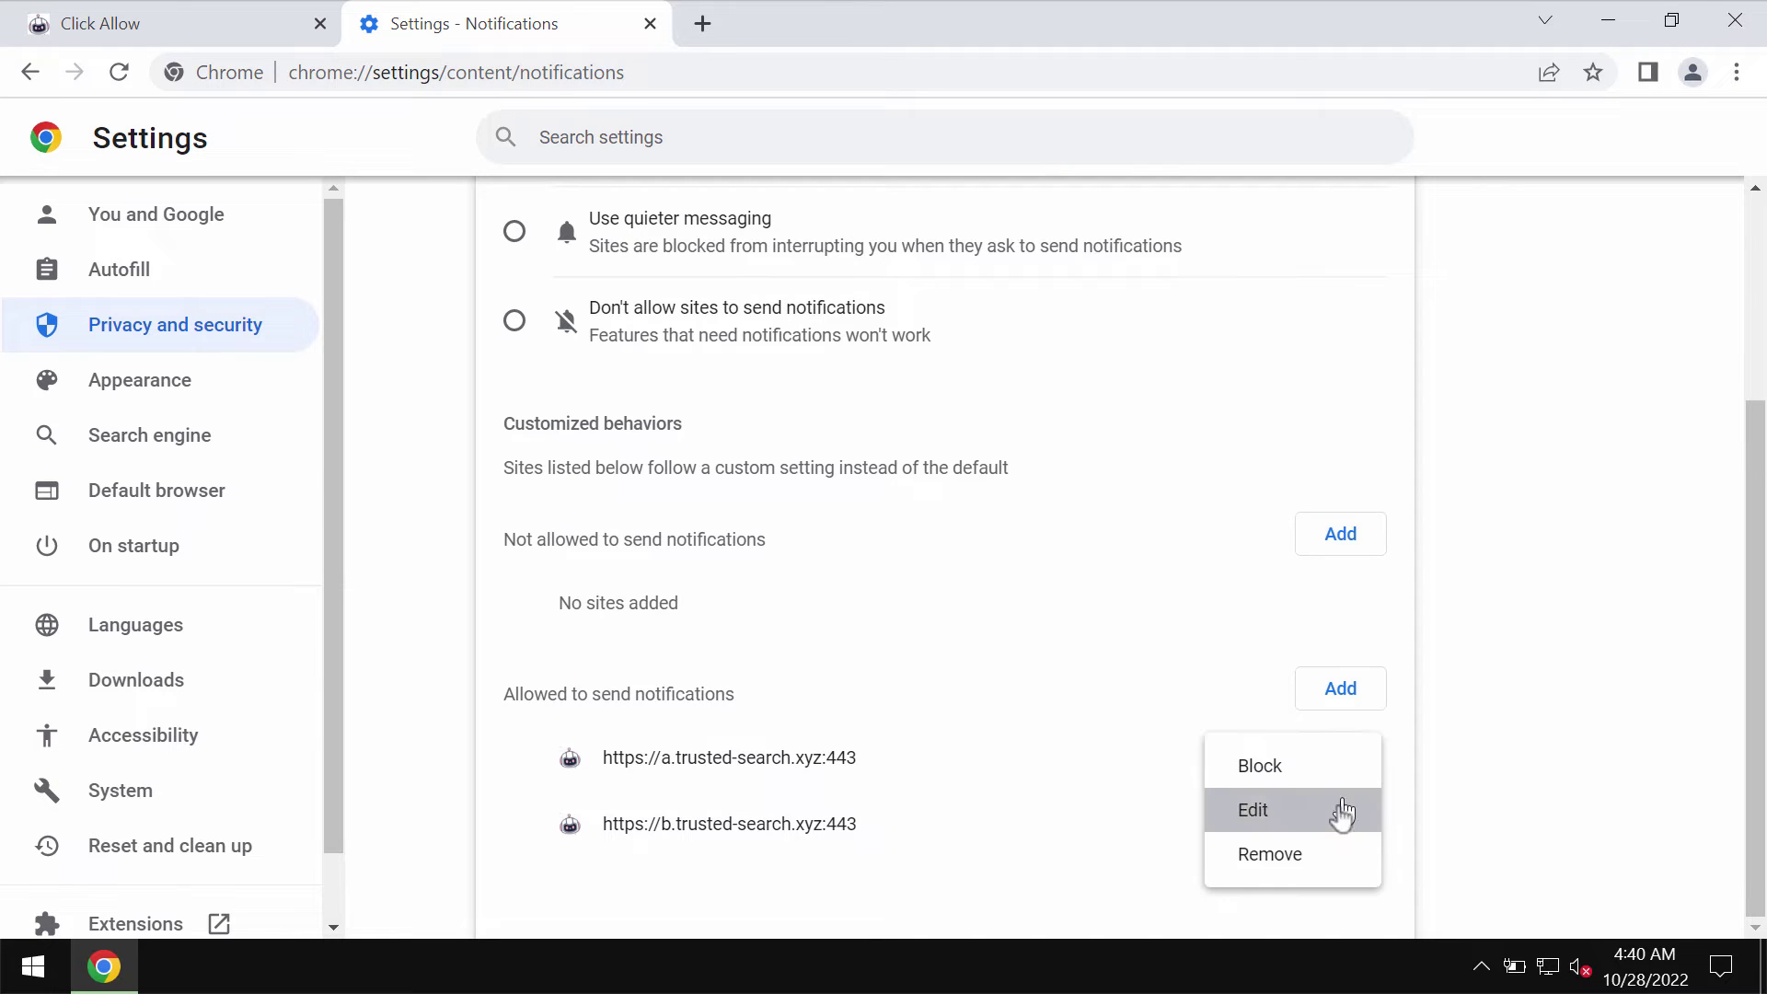
click(1323, 860)
click(1355, 826)
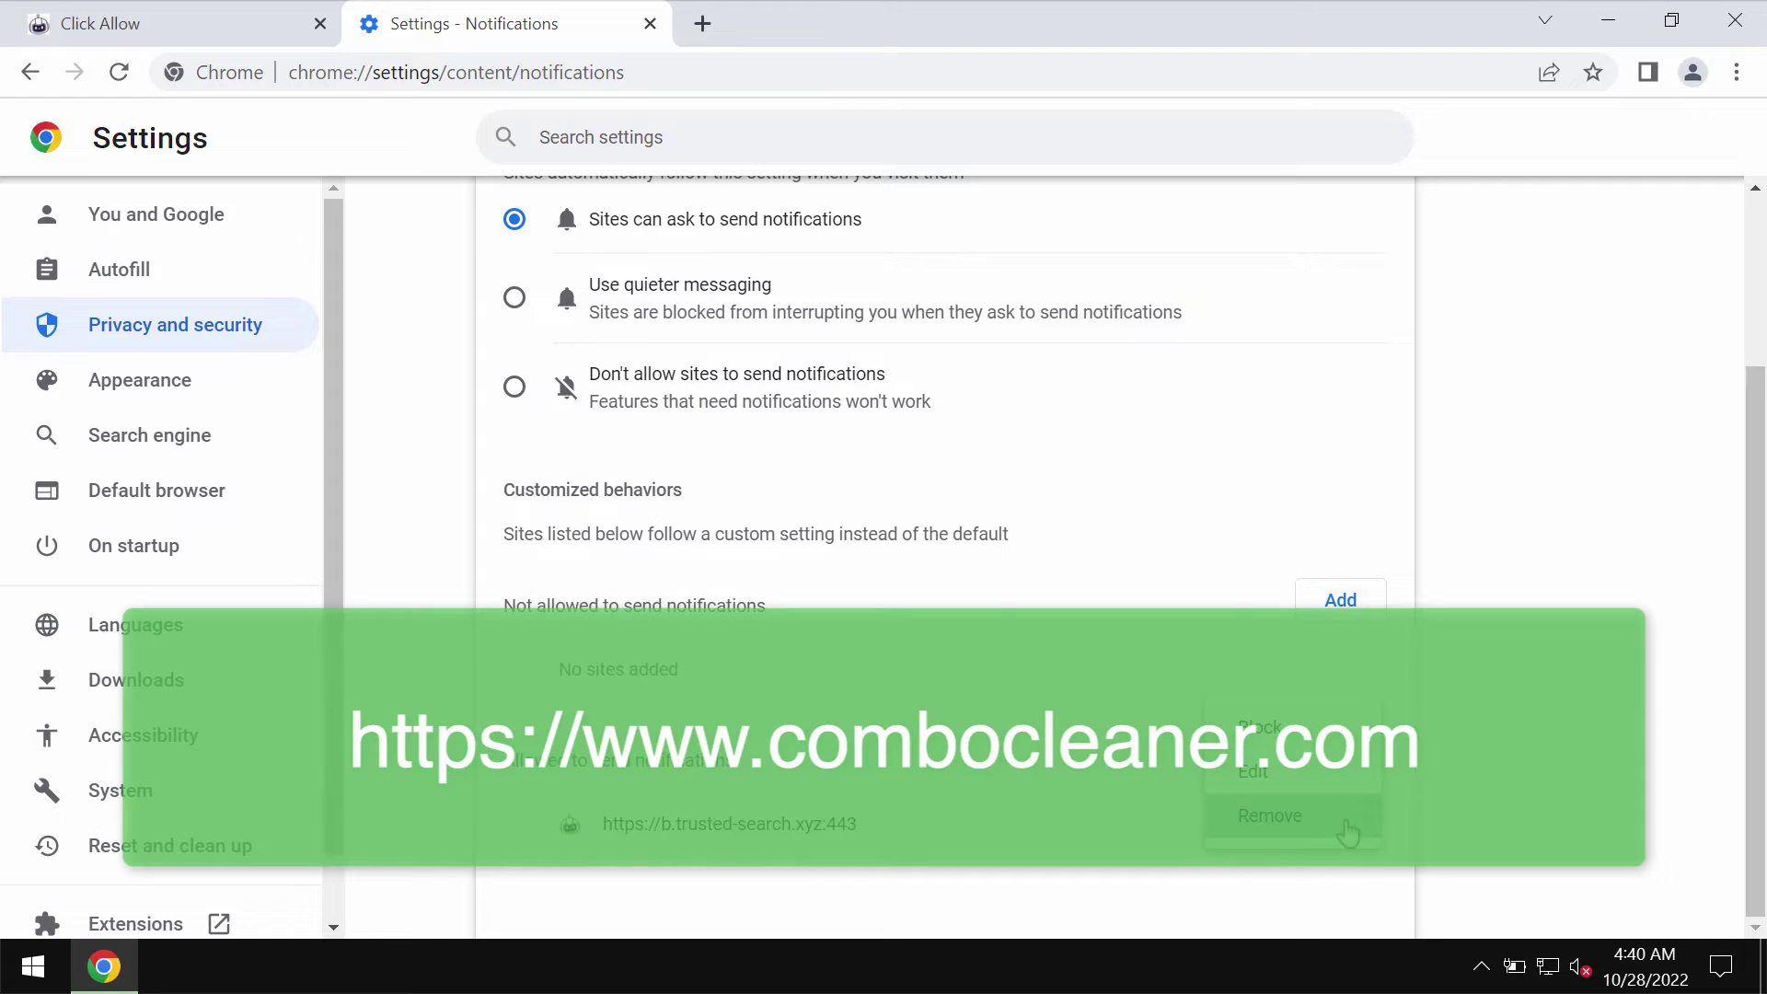
click(1323, 817)
- Go to combocleaner.com in the settings tab and close the Click Allow tab
click(938, 68)
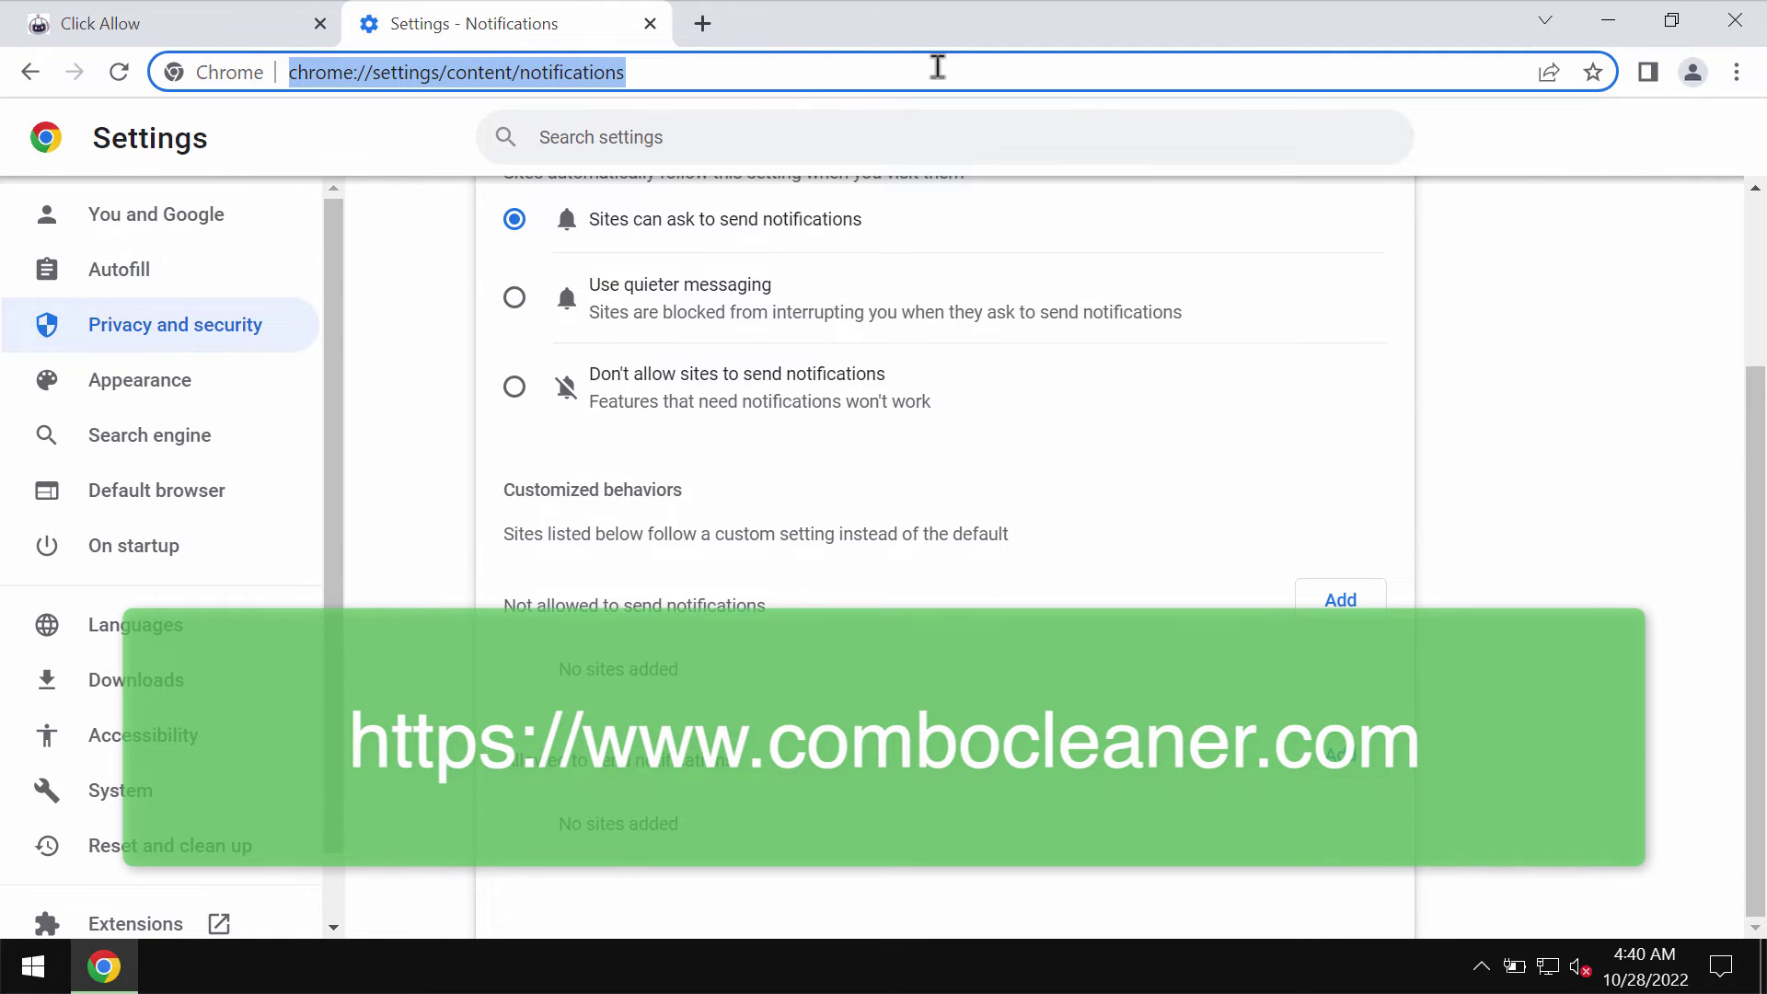
text(c)
key(BackSpace)
text(ombocleaner.com)
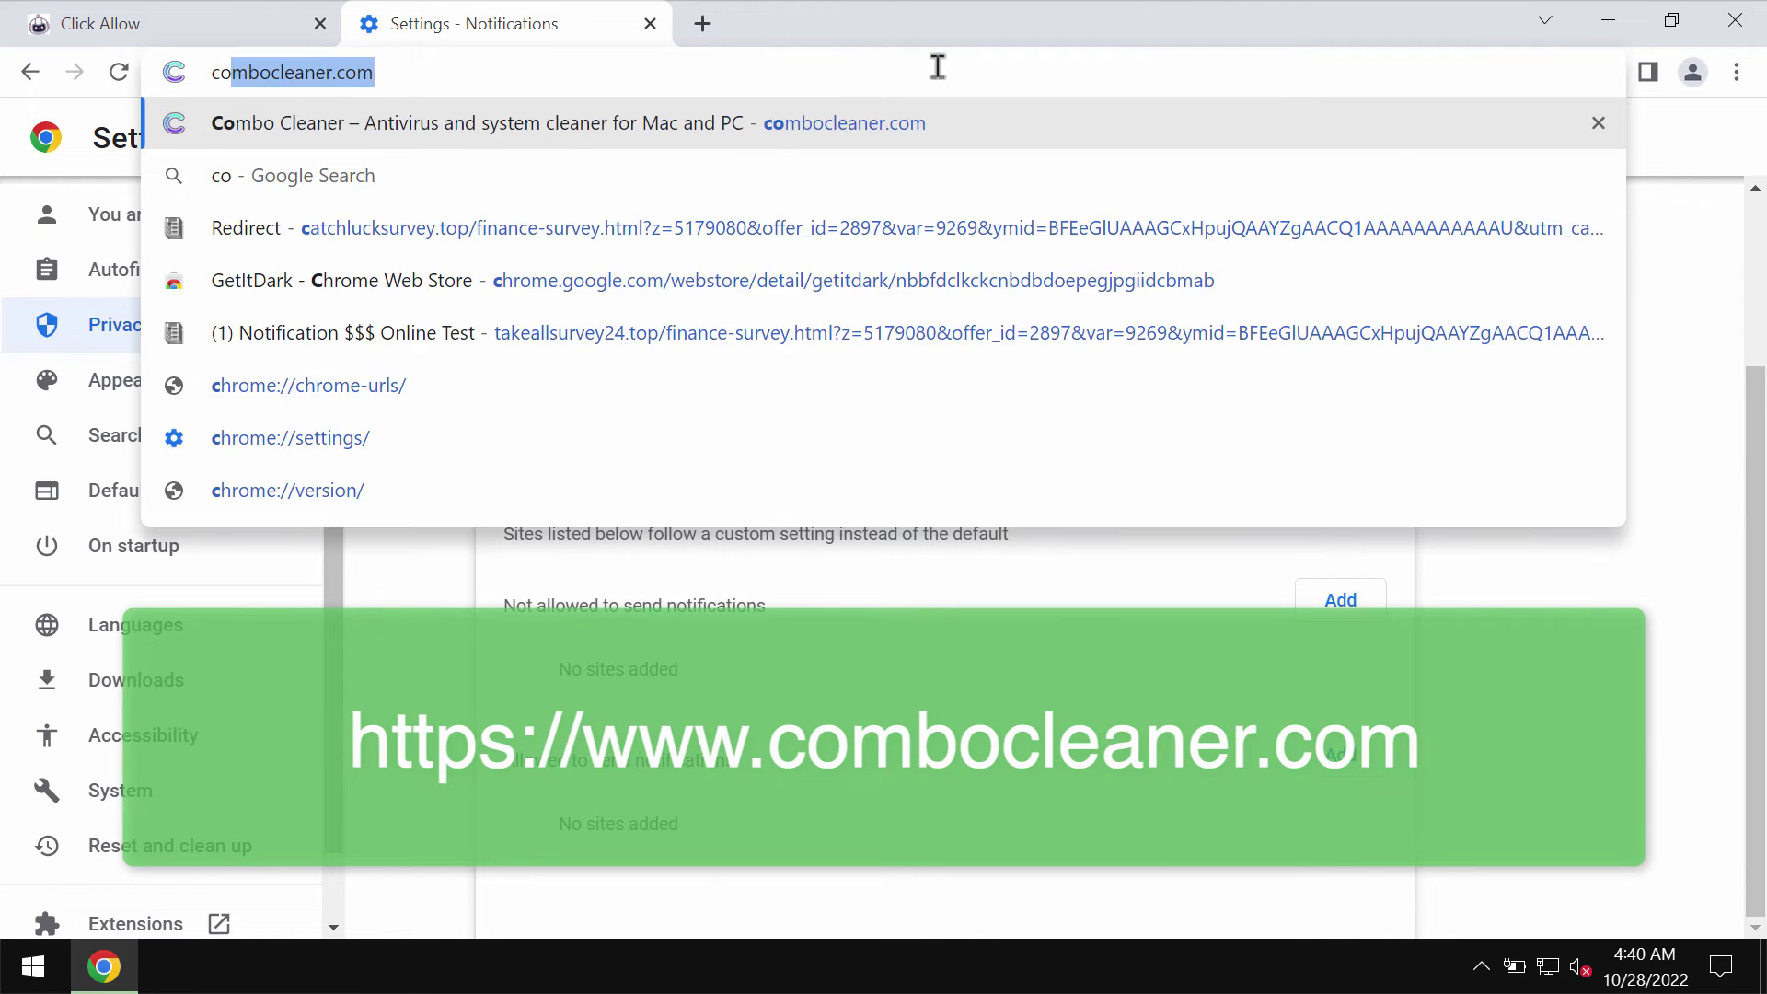
key(Return)
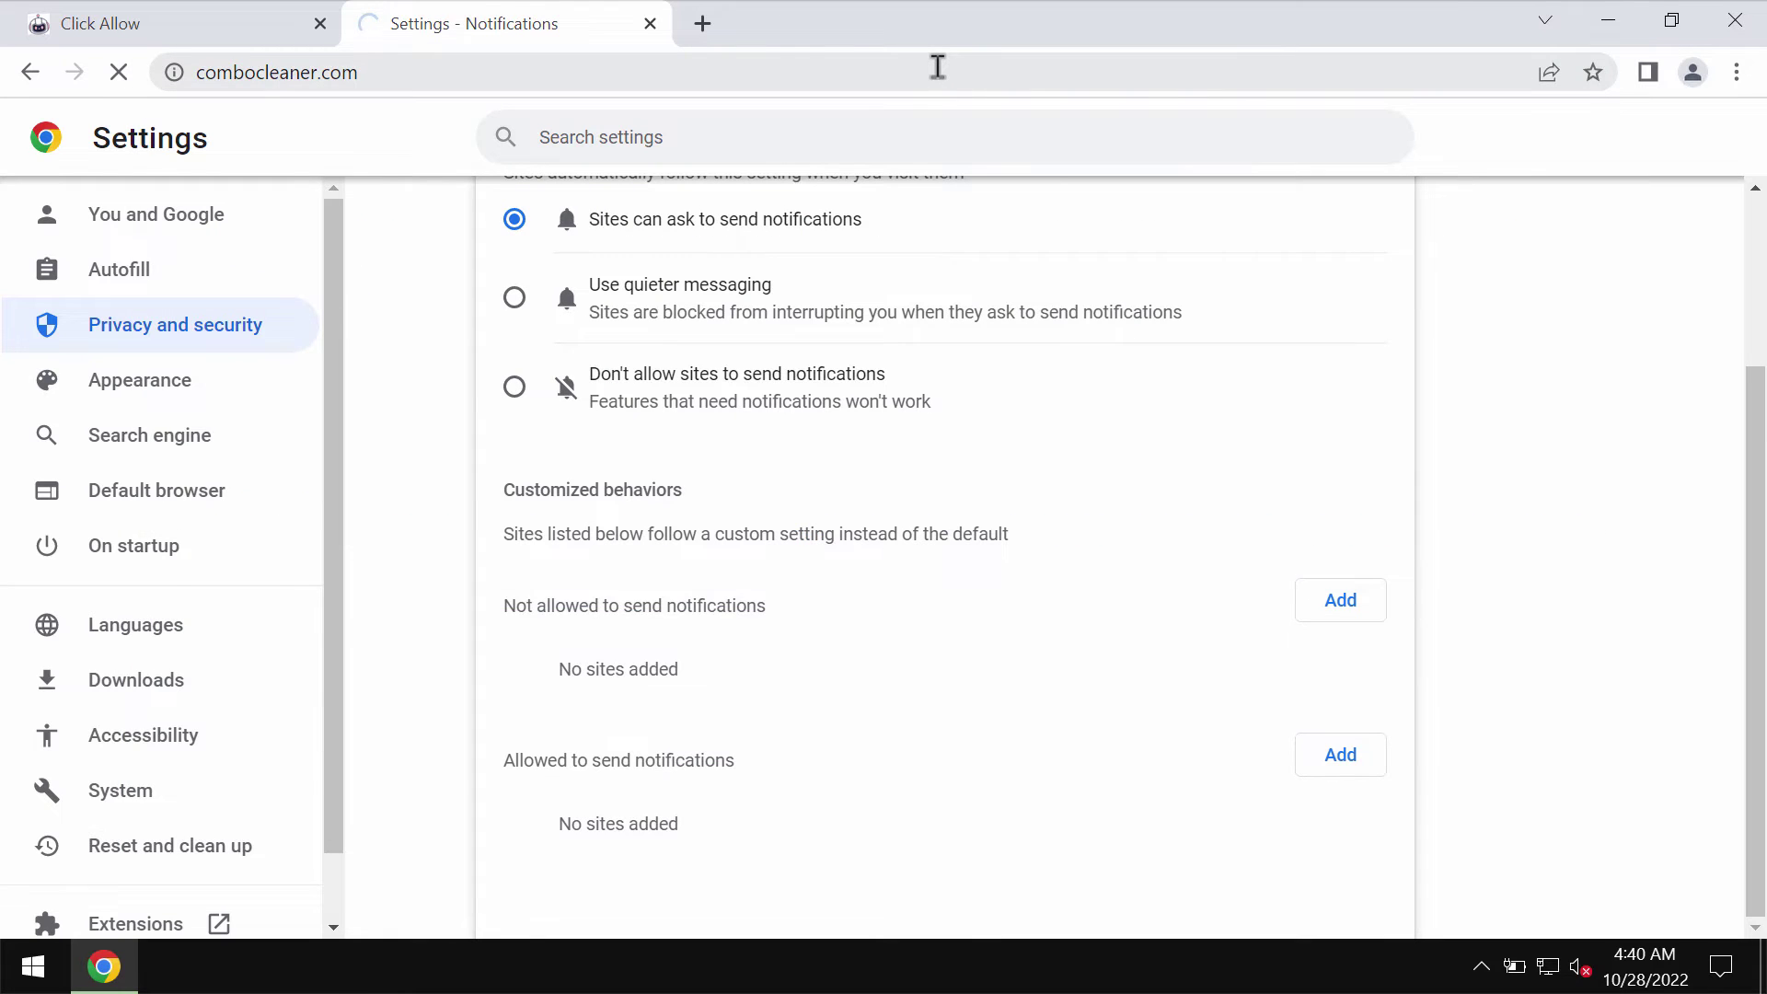
click(319, 23)
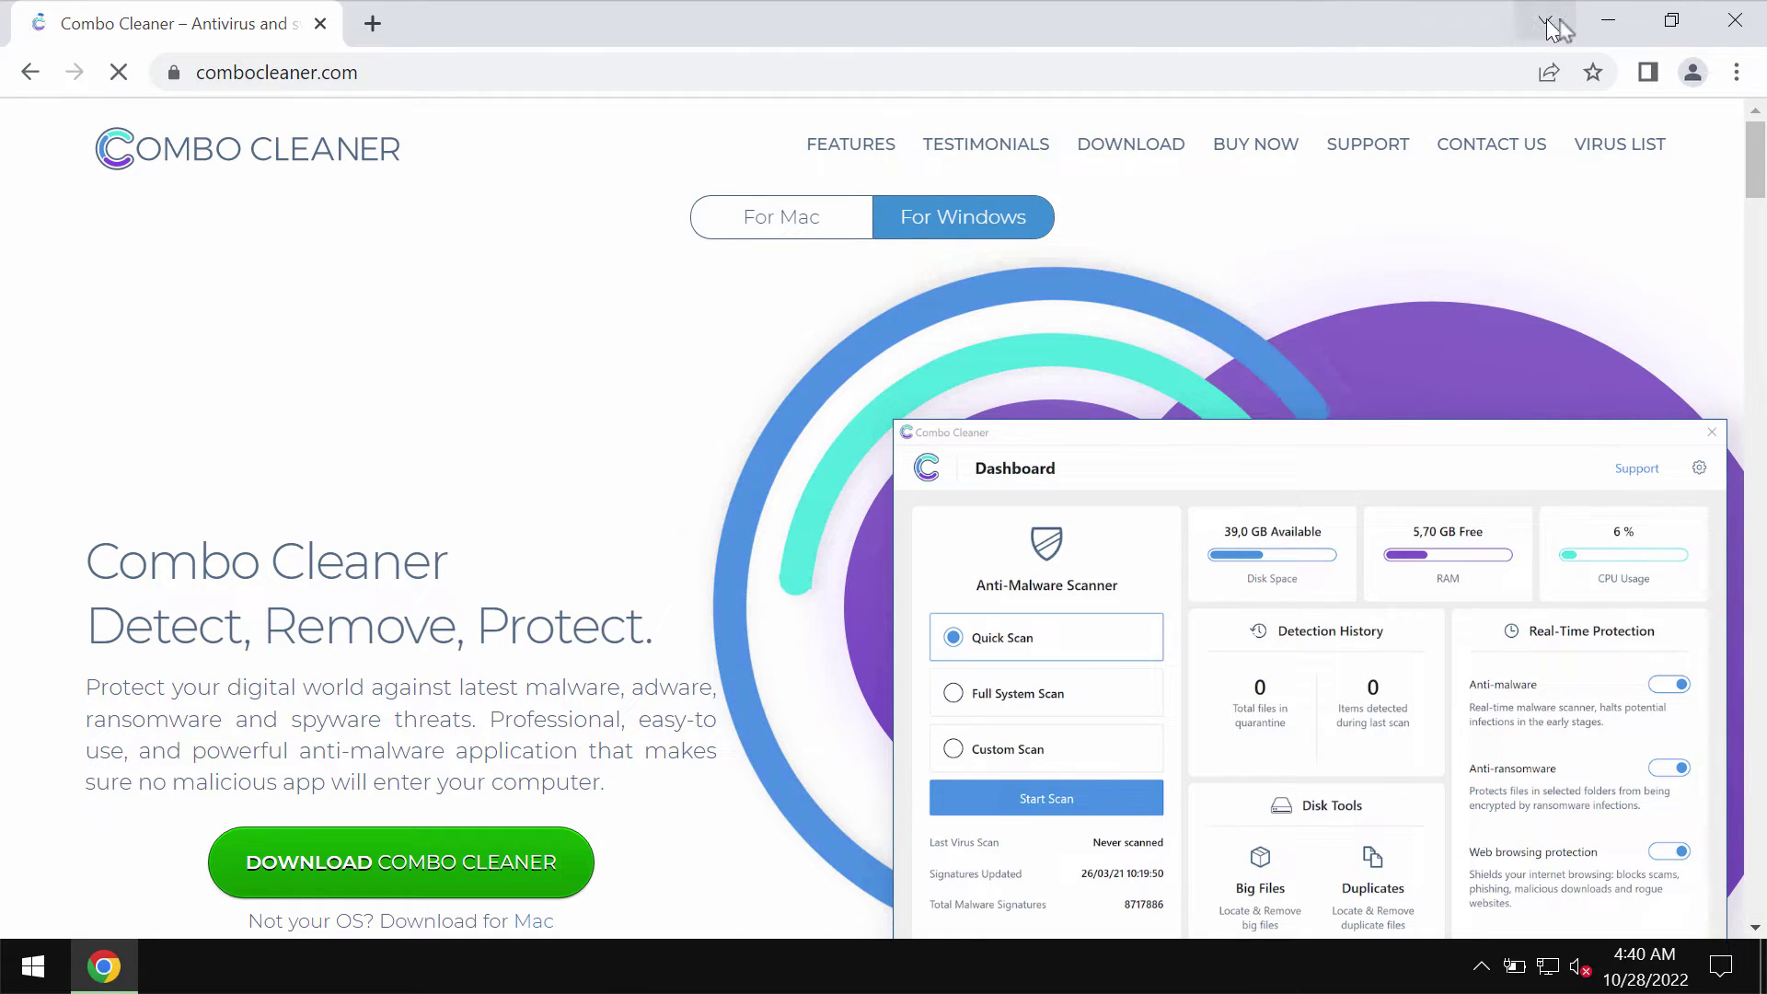
- Minimize the browser, launch Combo Cleaner from the desktop and start a Quick Scan
click(1608, 20)
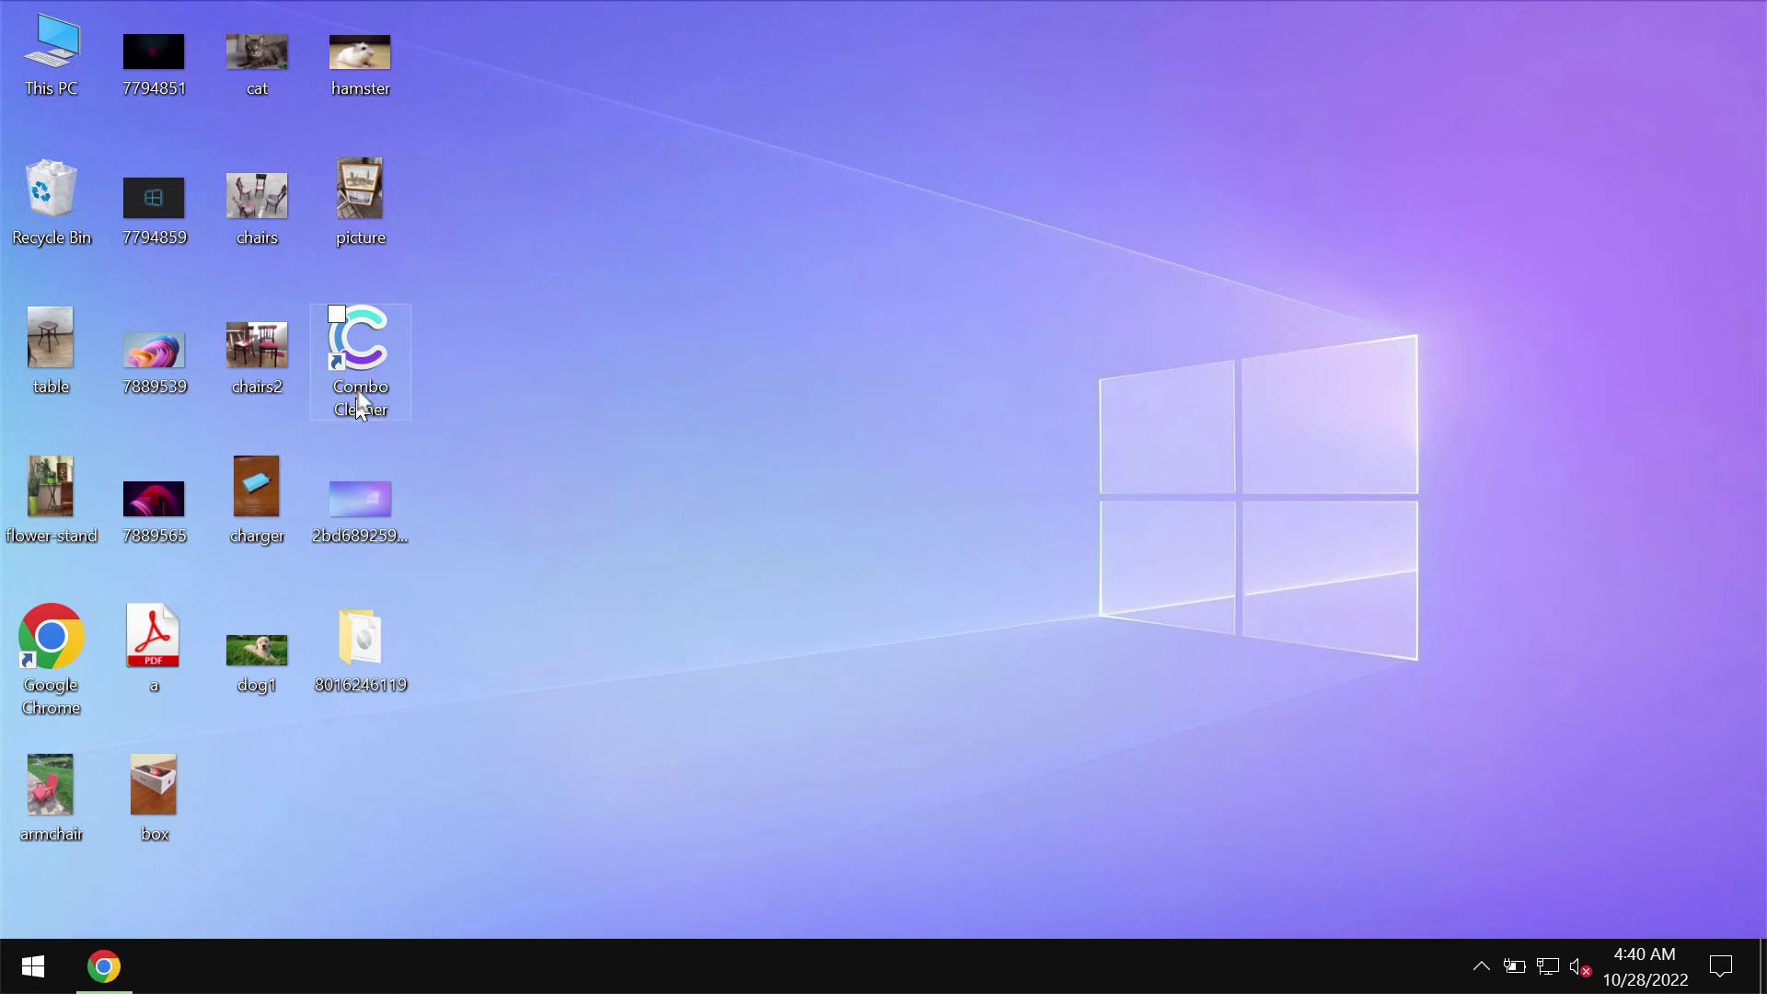
double_click(368, 359)
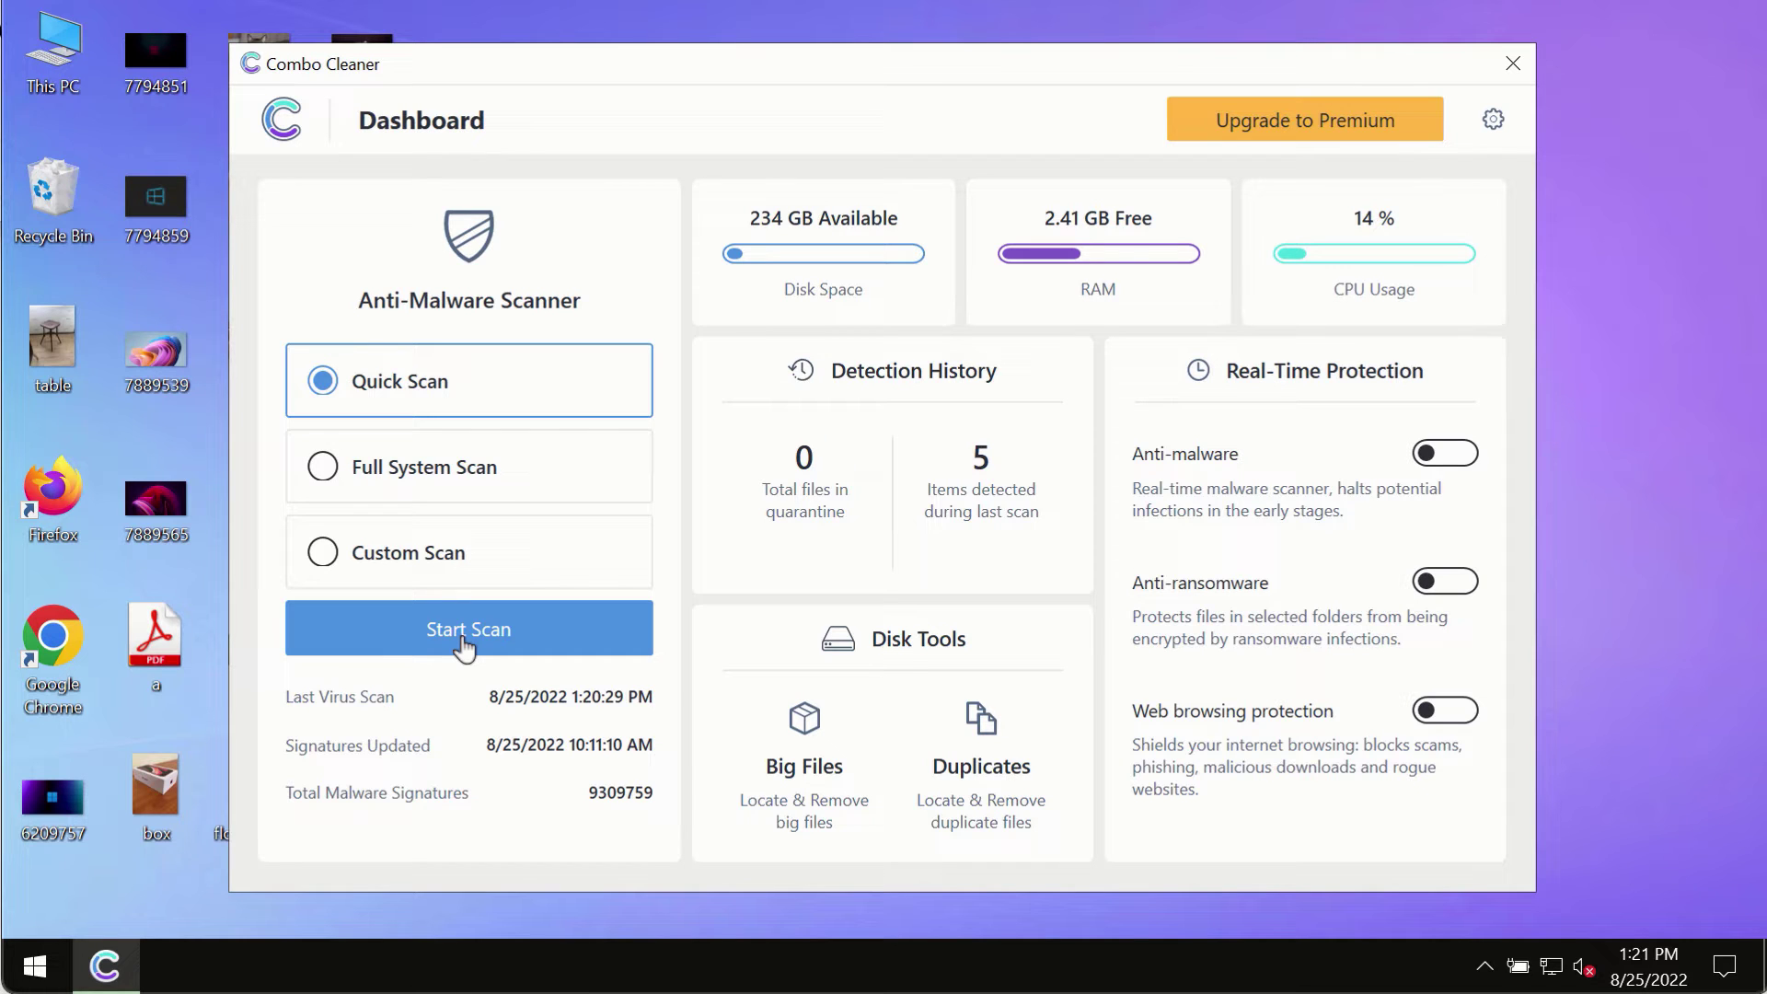
click(506, 641)
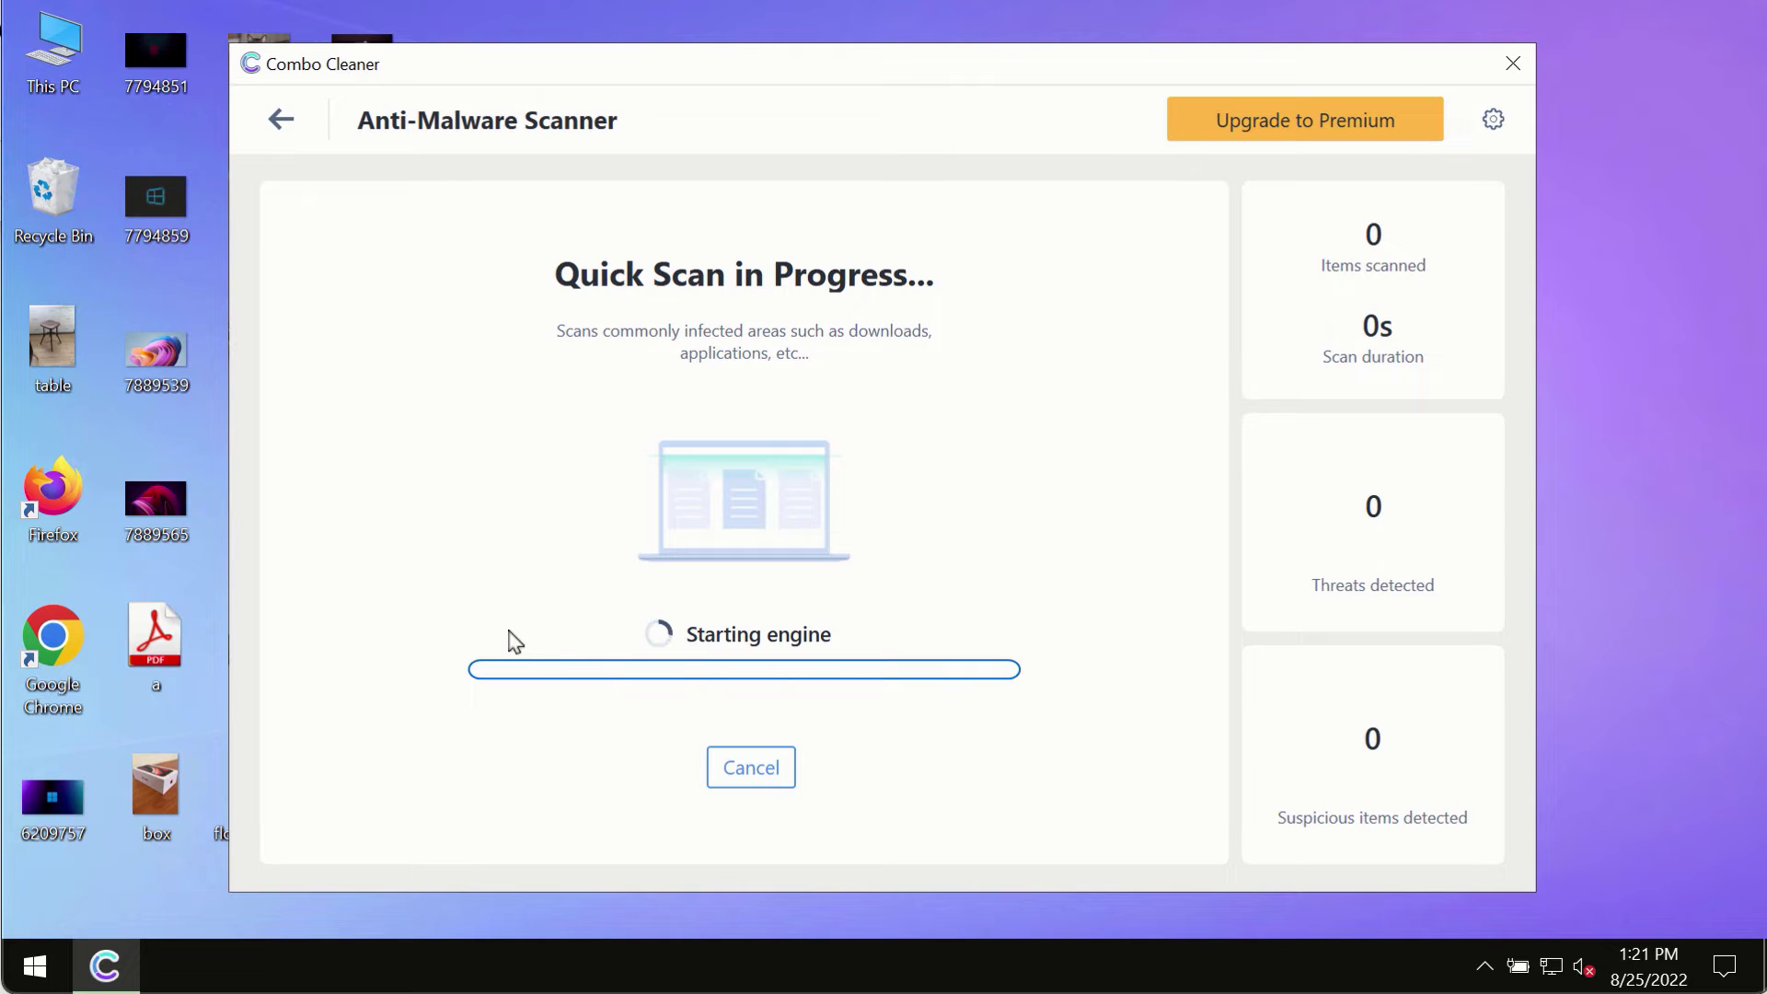
- Look over the dashboard and the general and anti-ransomware settings while the scan runs, and return to its progress view
click(280, 118)
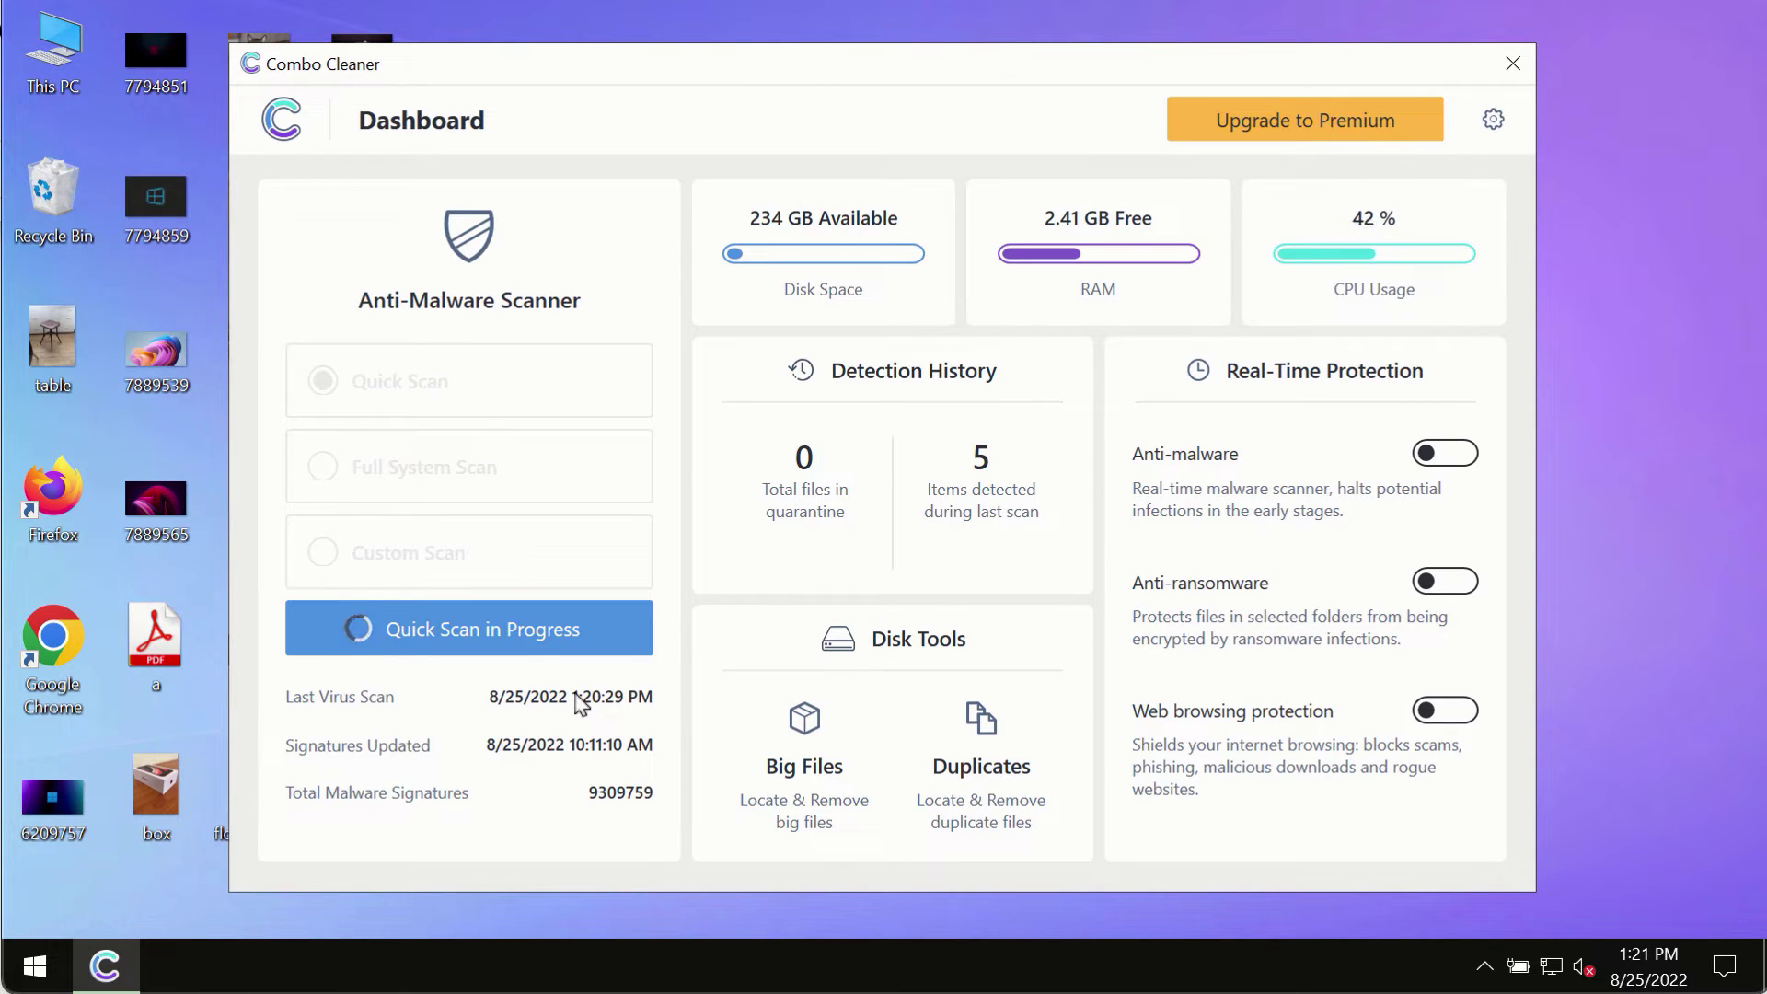
click(487, 619)
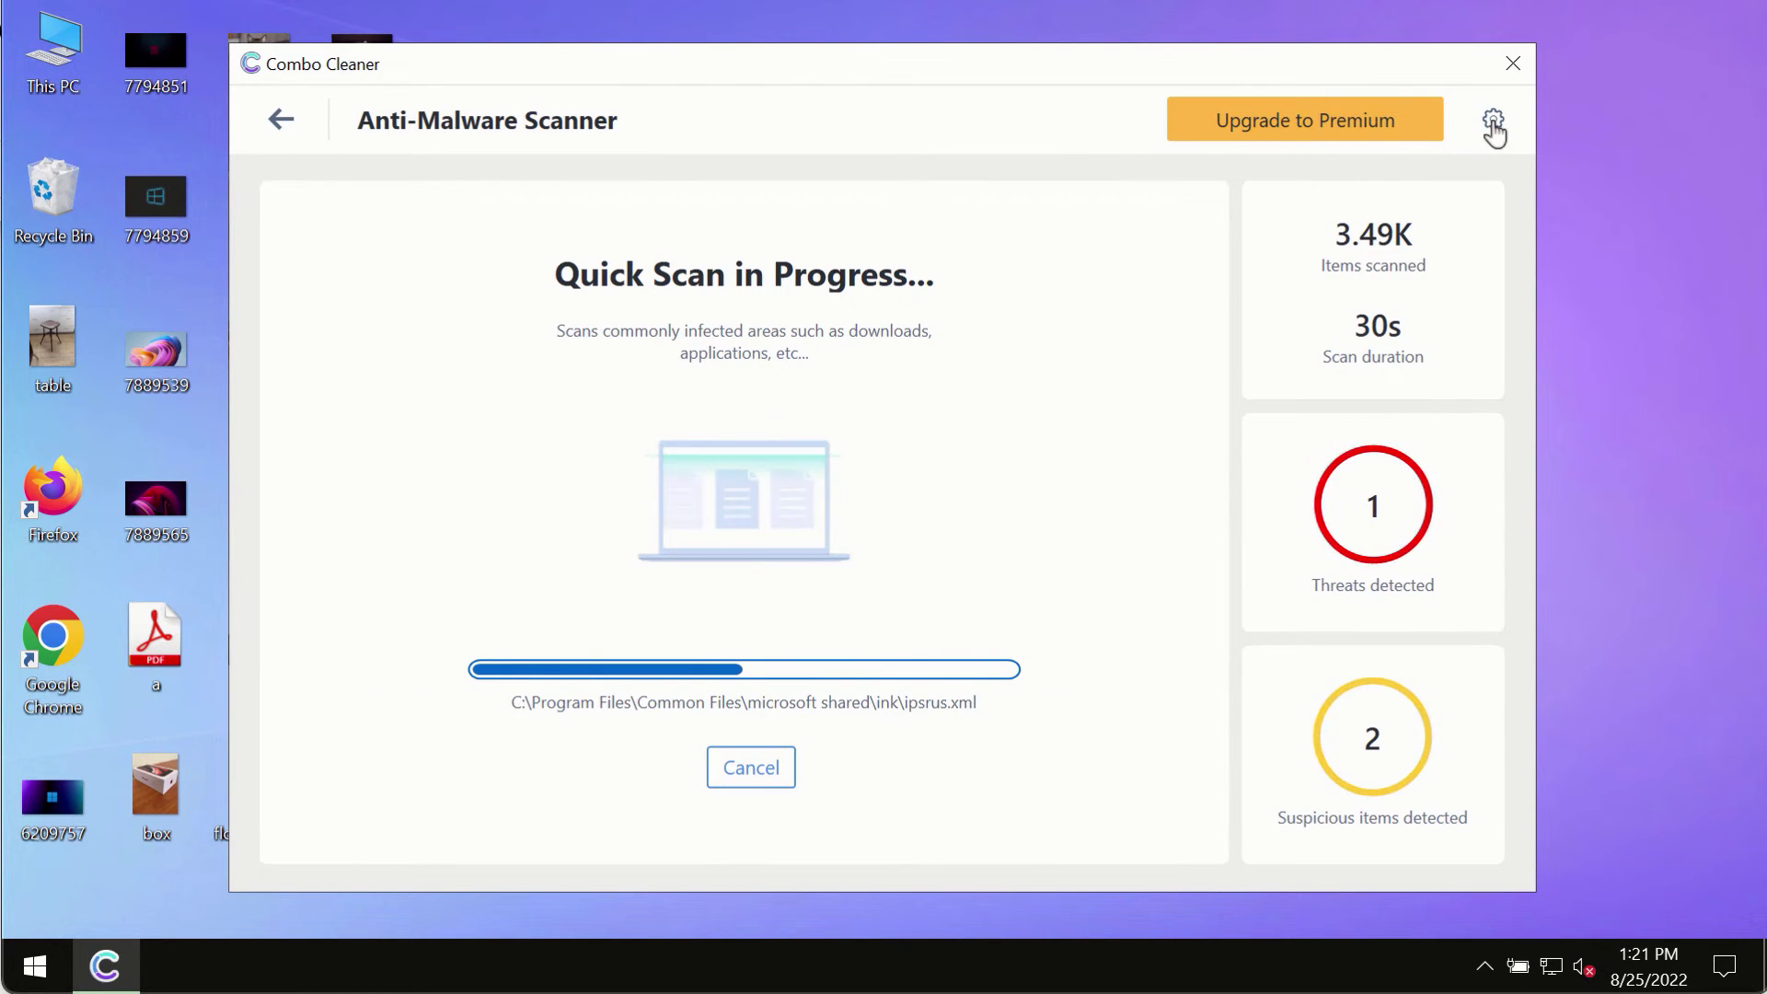
click(1492, 121)
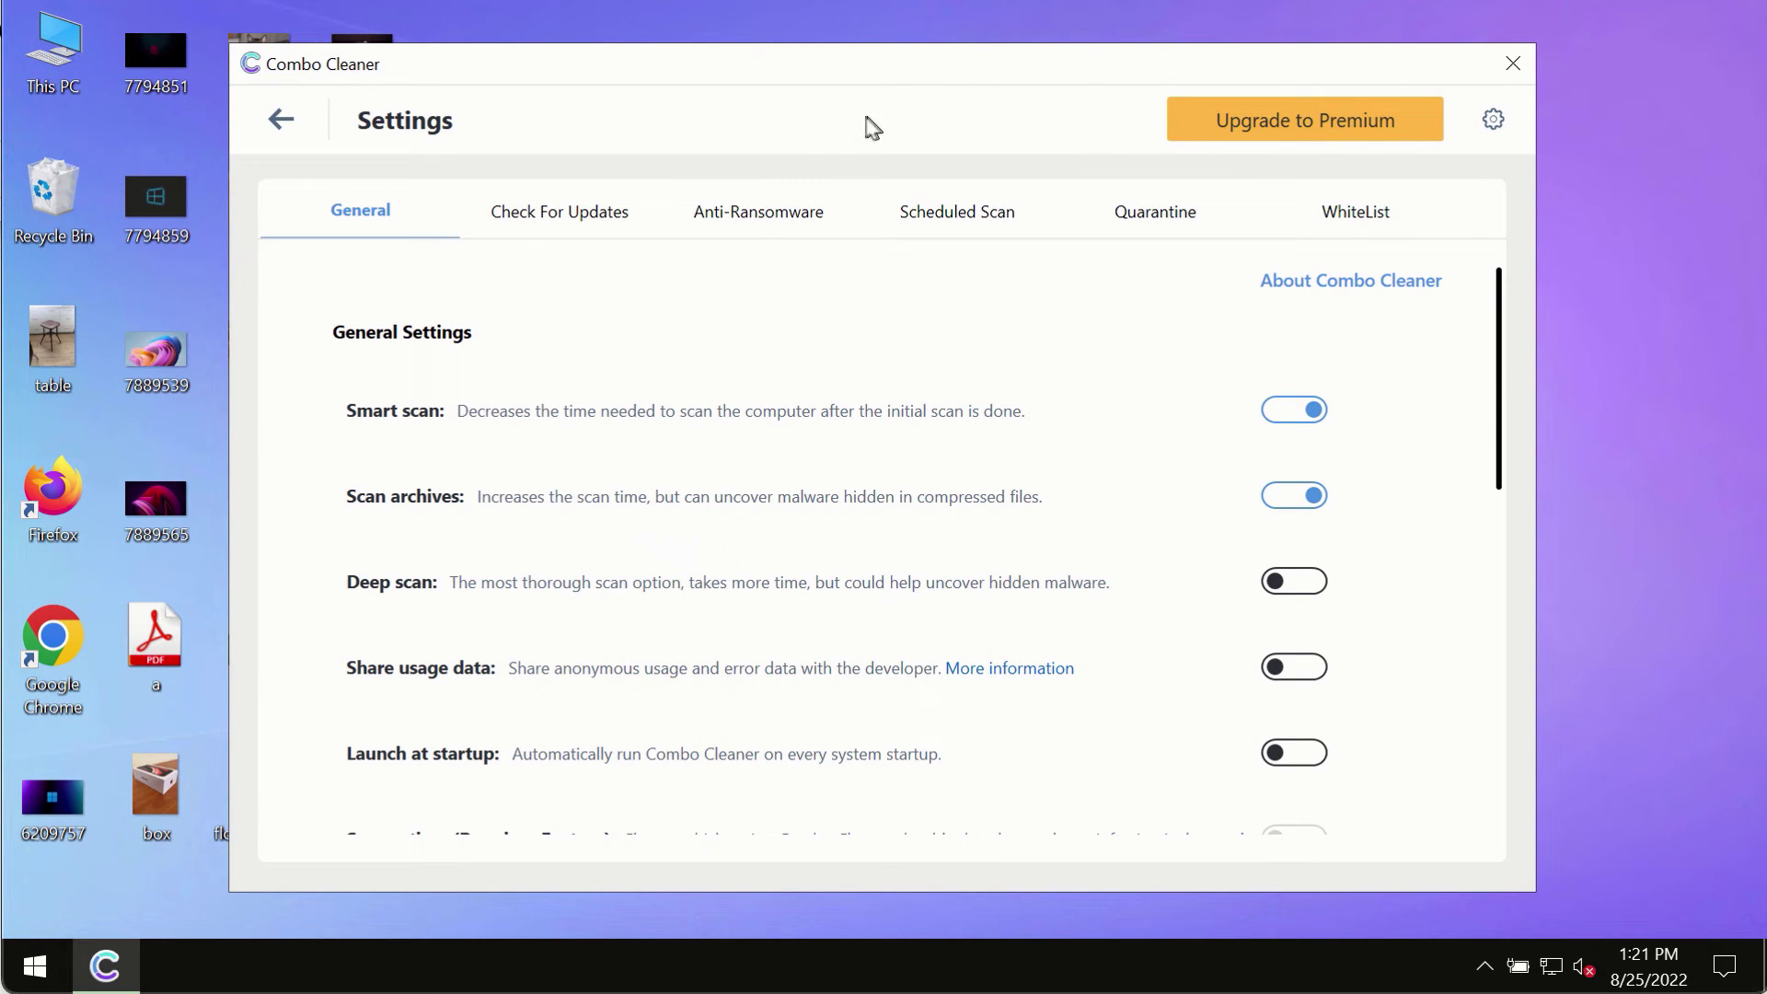
click(734, 224)
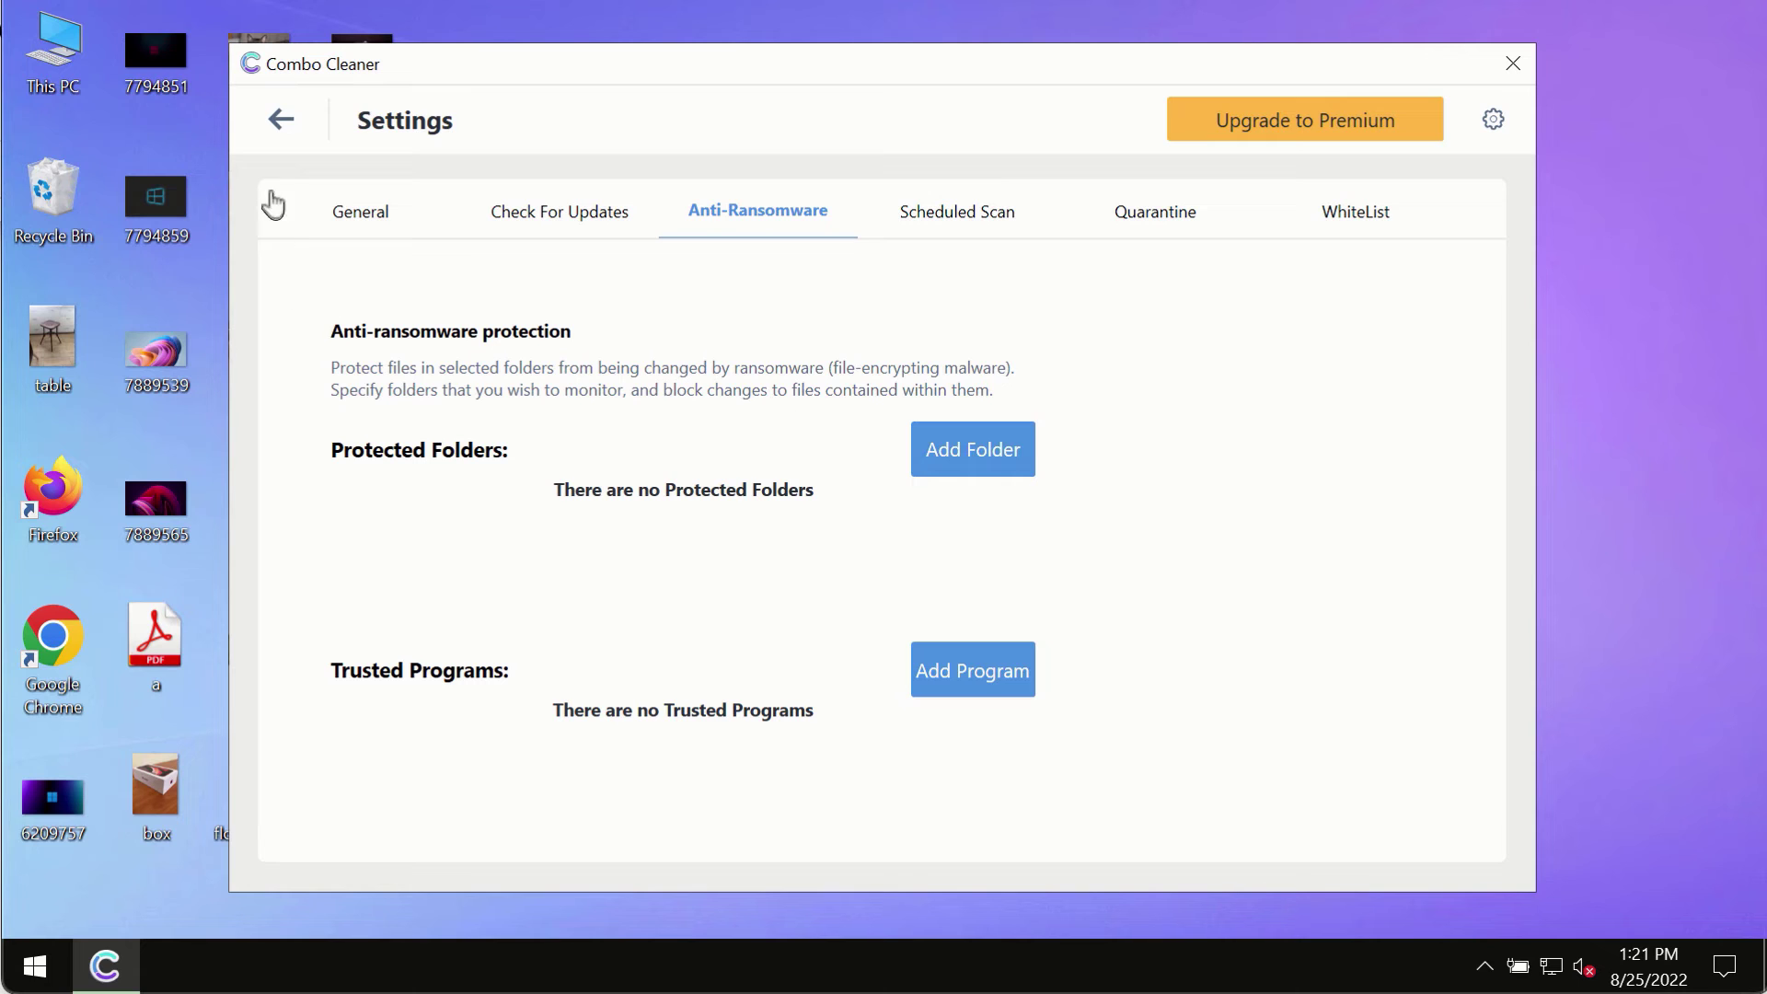
click(282, 131)
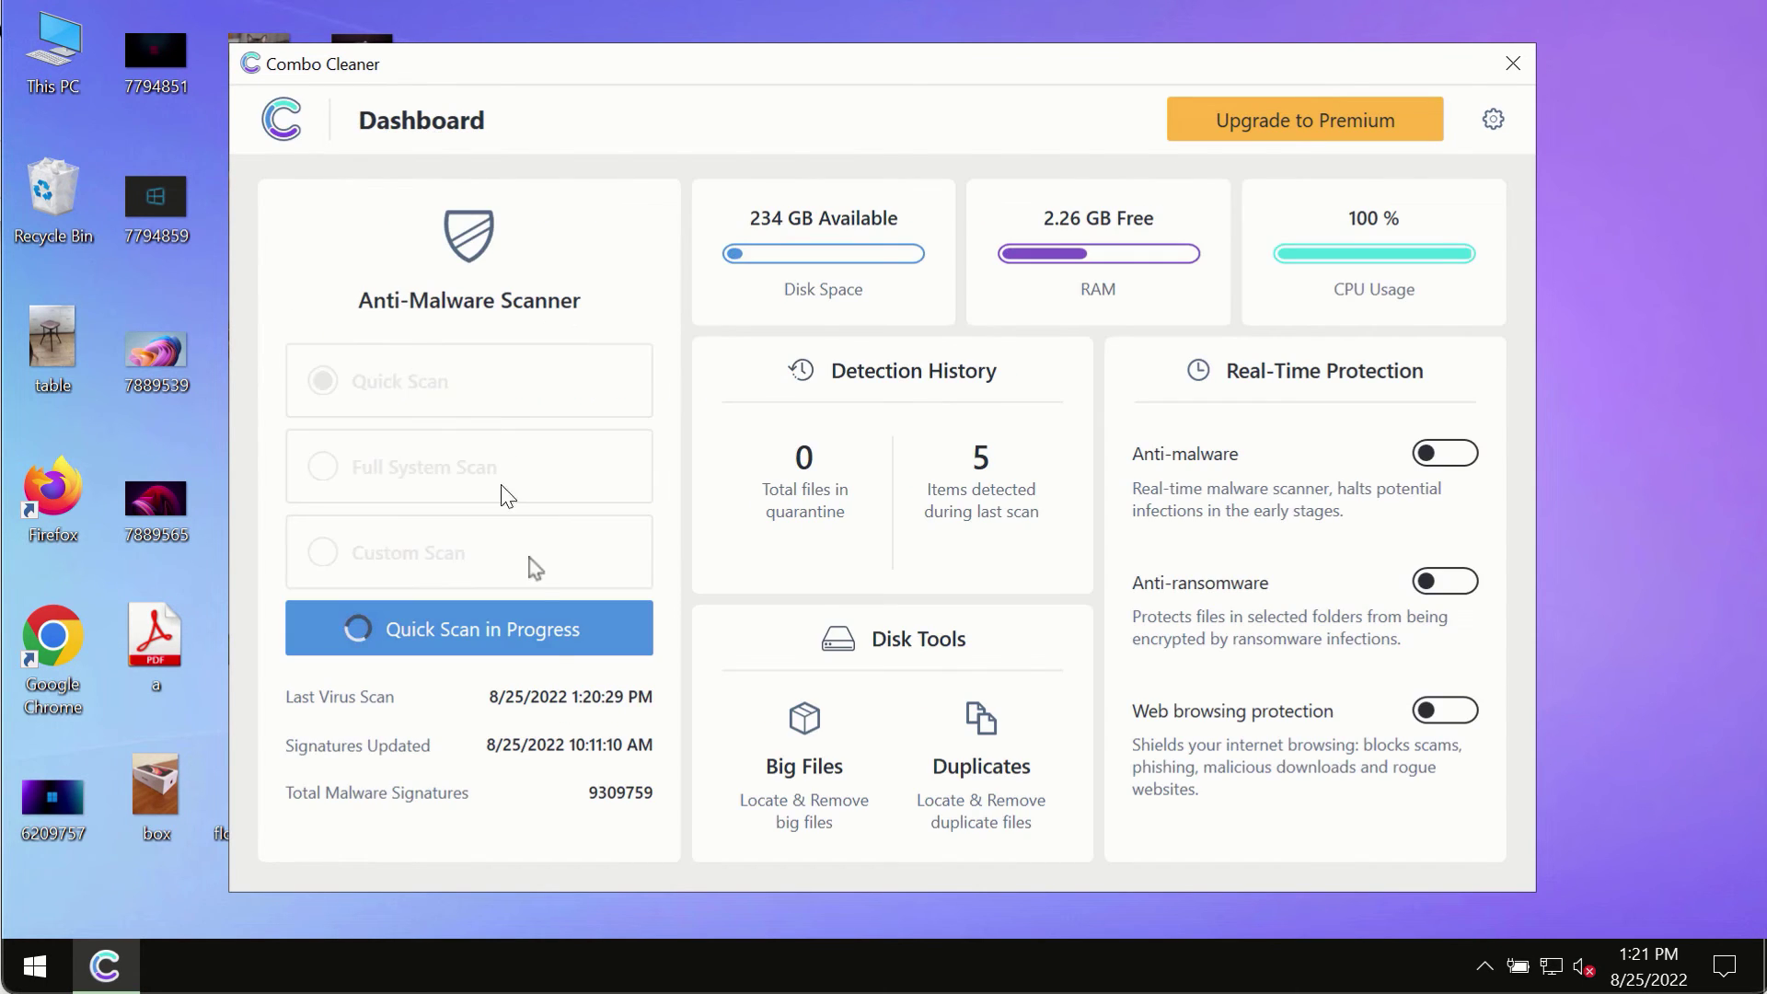
click(550, 625)
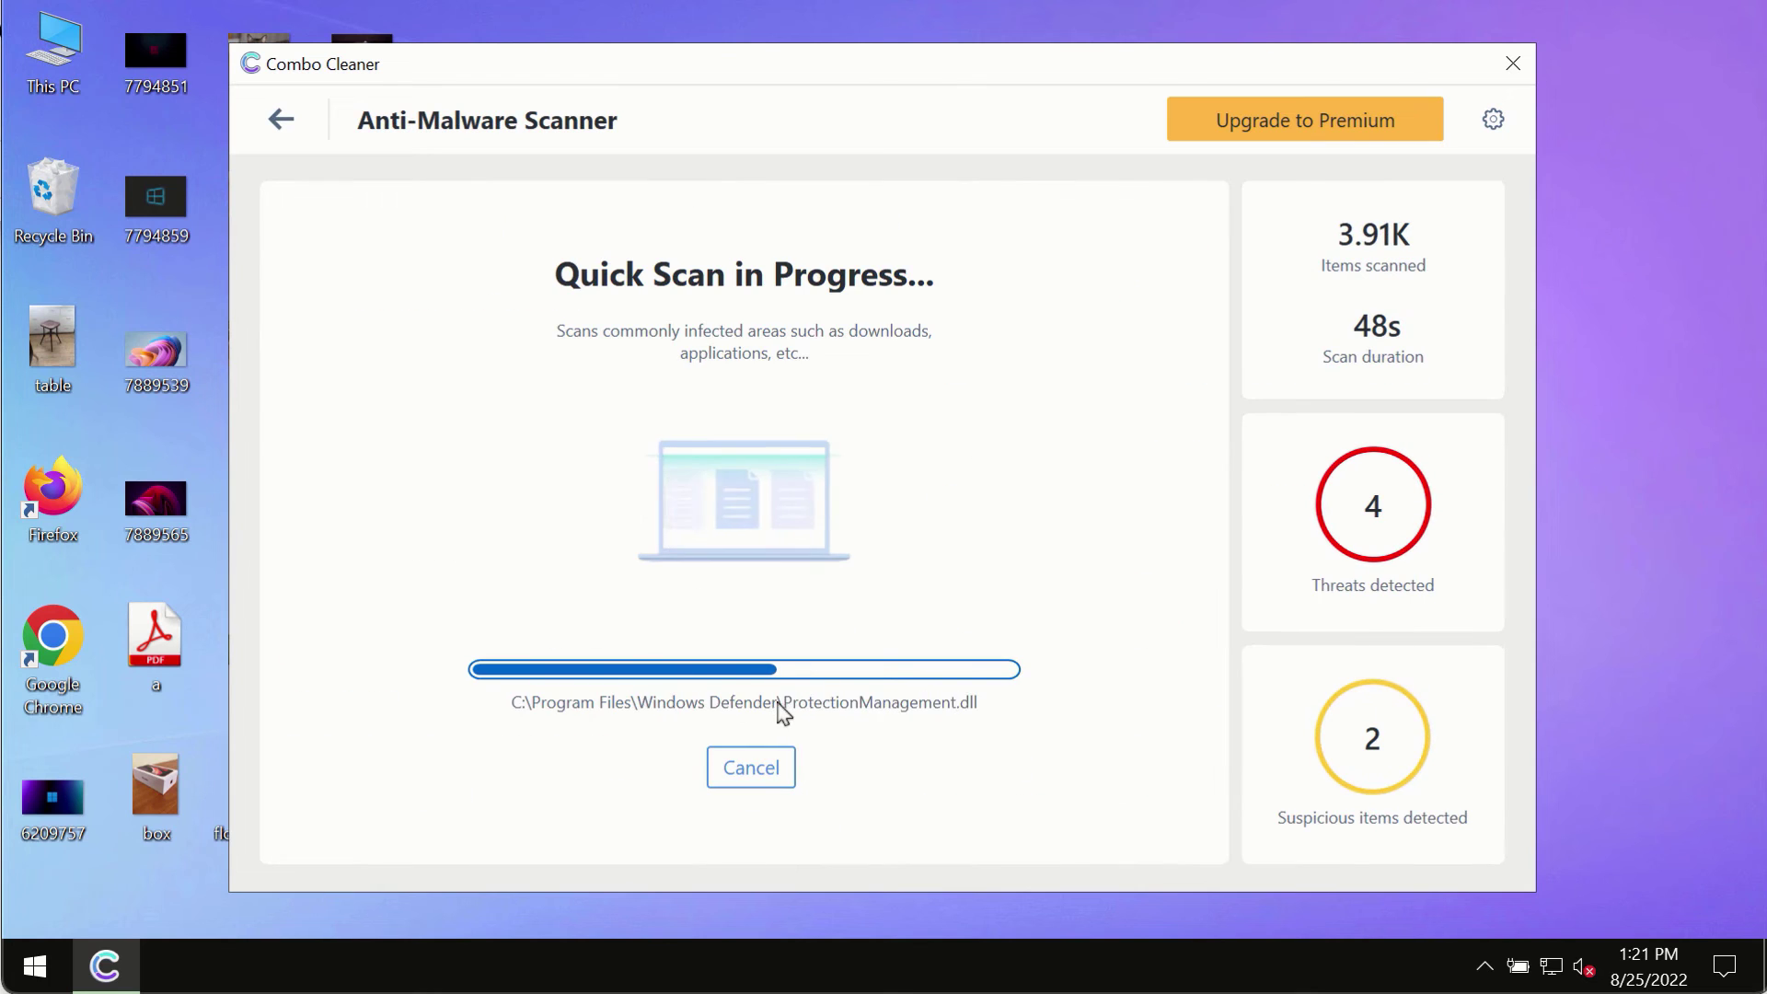